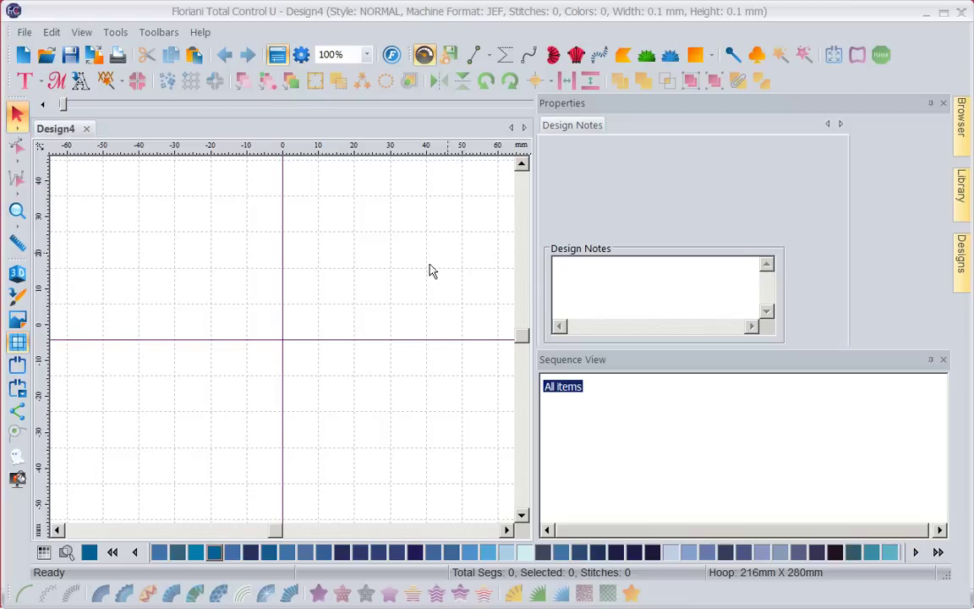
right_click(638, 220)
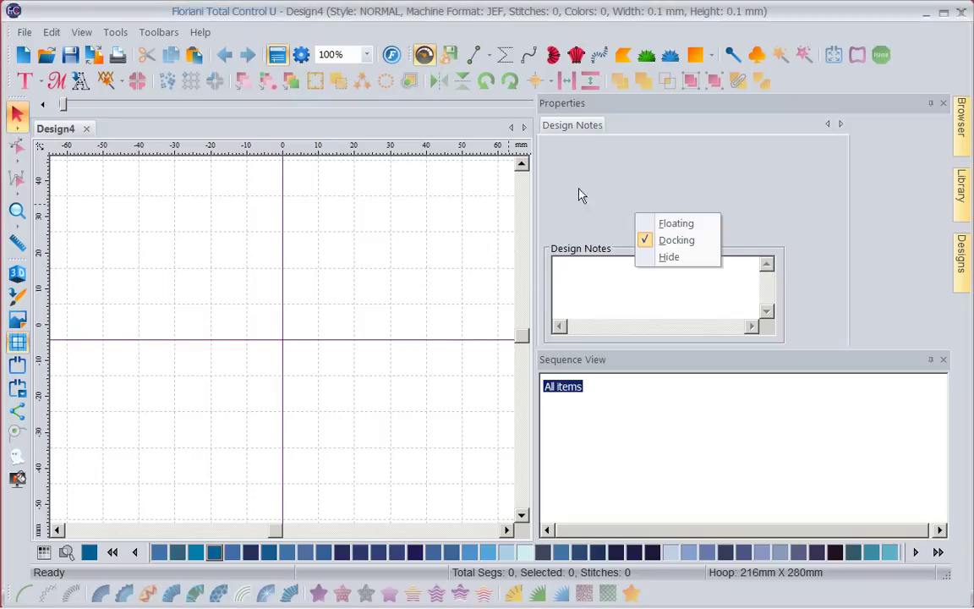
left_click(398, 232)
mouse_move(193, 601)
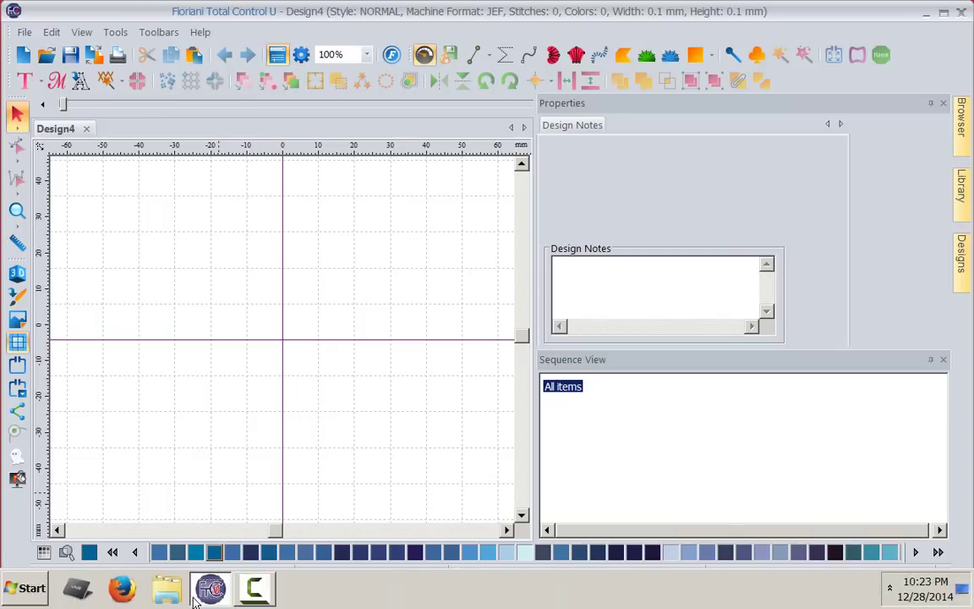
left_click(25, 588)
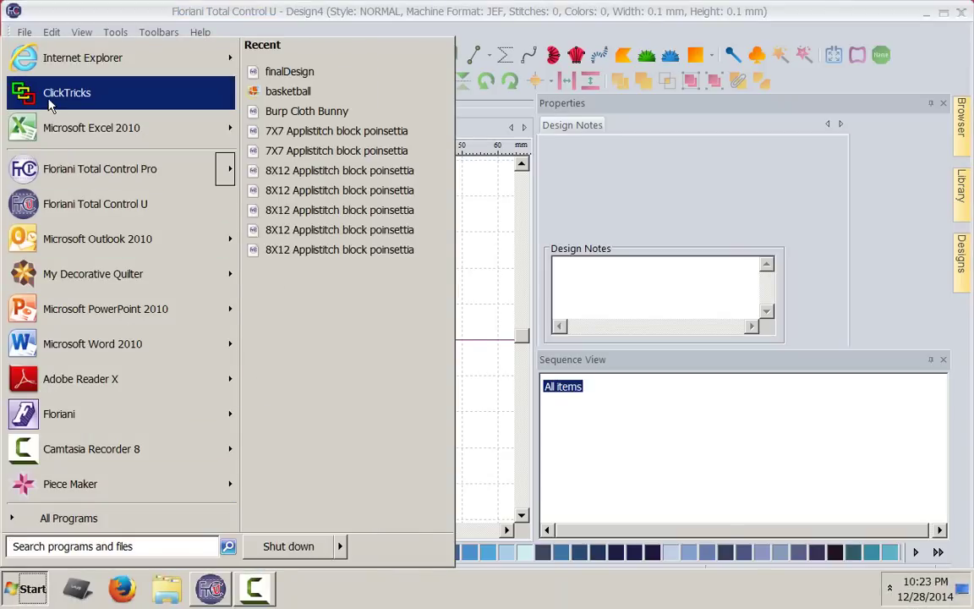
left_click(518, 362)
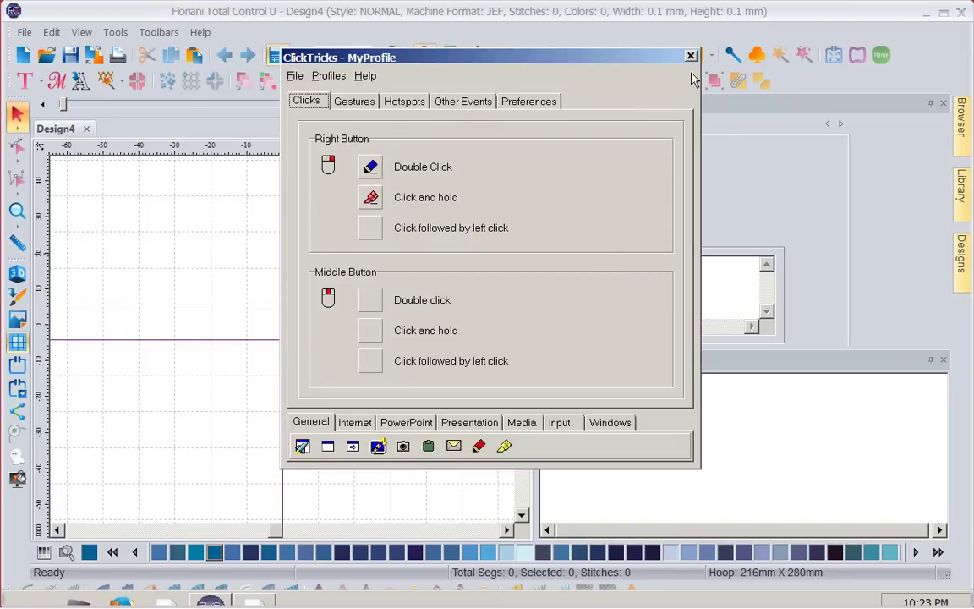
left_click(690, 58)
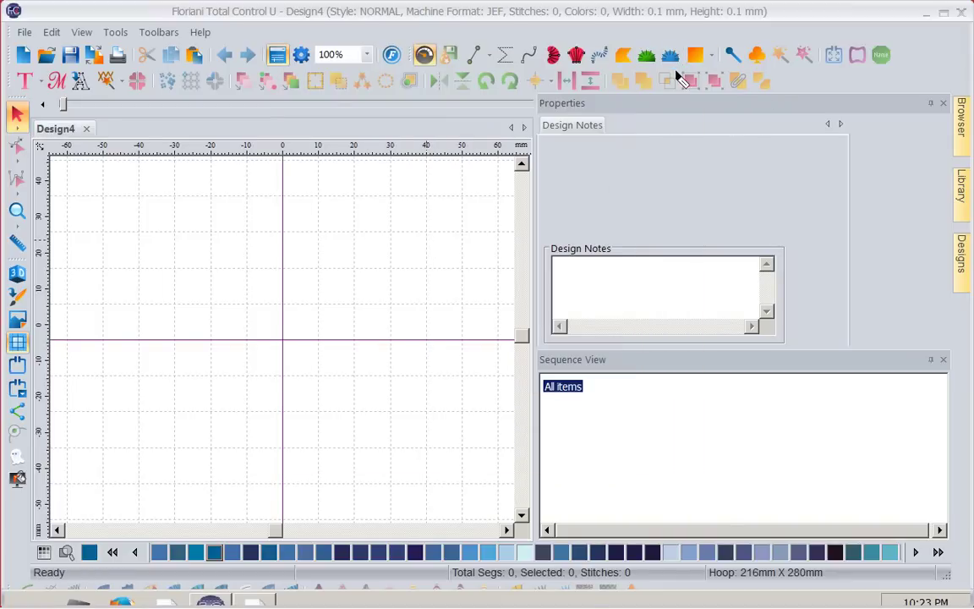
mouse_move(676, 73)
left_mouse_down()
mouse_move(722, 72)
mouse_move(720, 45)
mouse_move(713, 31)
mouse_move(674, 32)
mouse_move(677, 73)
left_mouse_up()
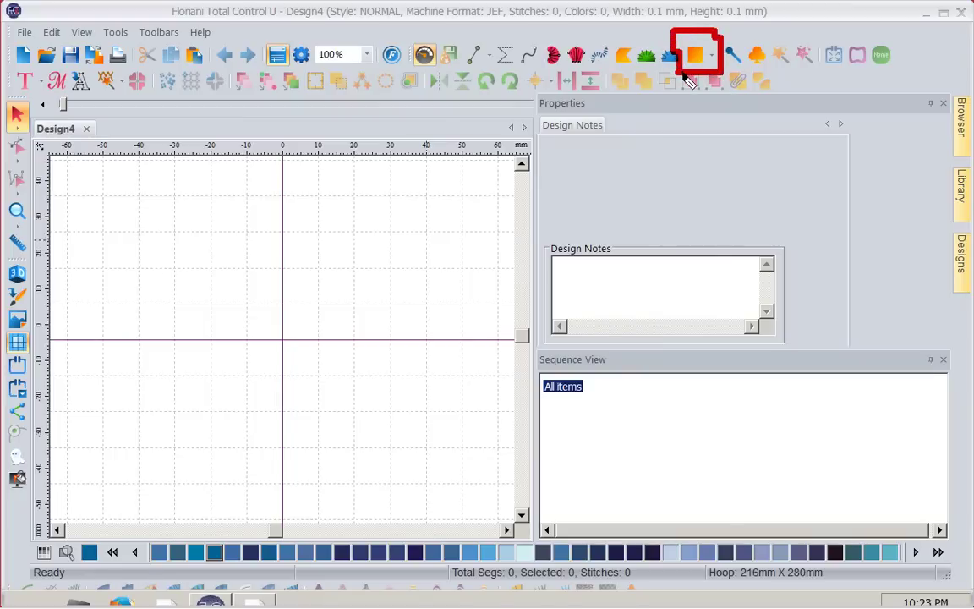
- Insert the flower from the custom shapes and expand its thread entry in the Sequence View
left_click(711, 58)
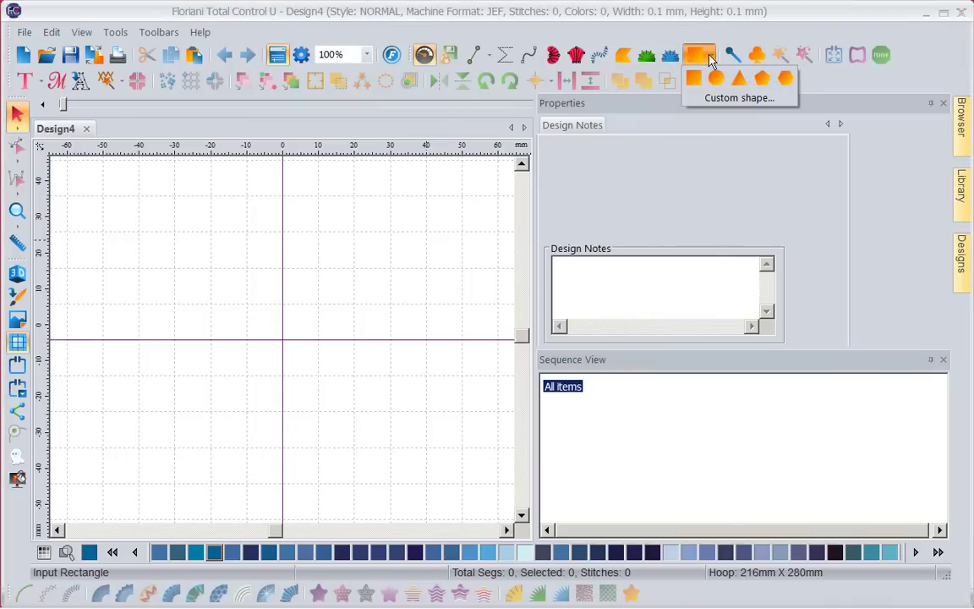
left_click(741, 99)
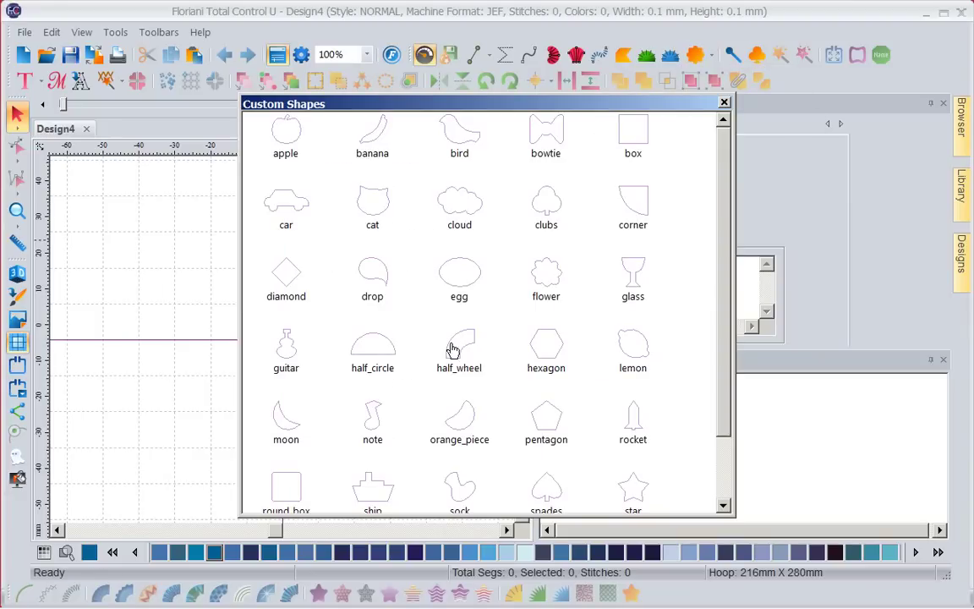
double_click(558, 280)
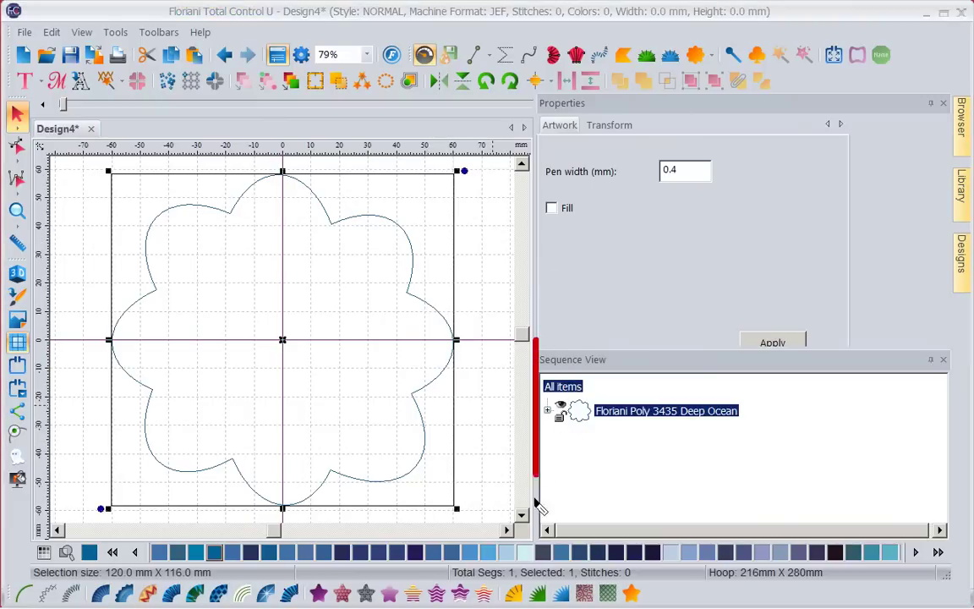
left_click_drag(534, 502, 530, 544)
left_click_drag(535, 344, 696, 359)
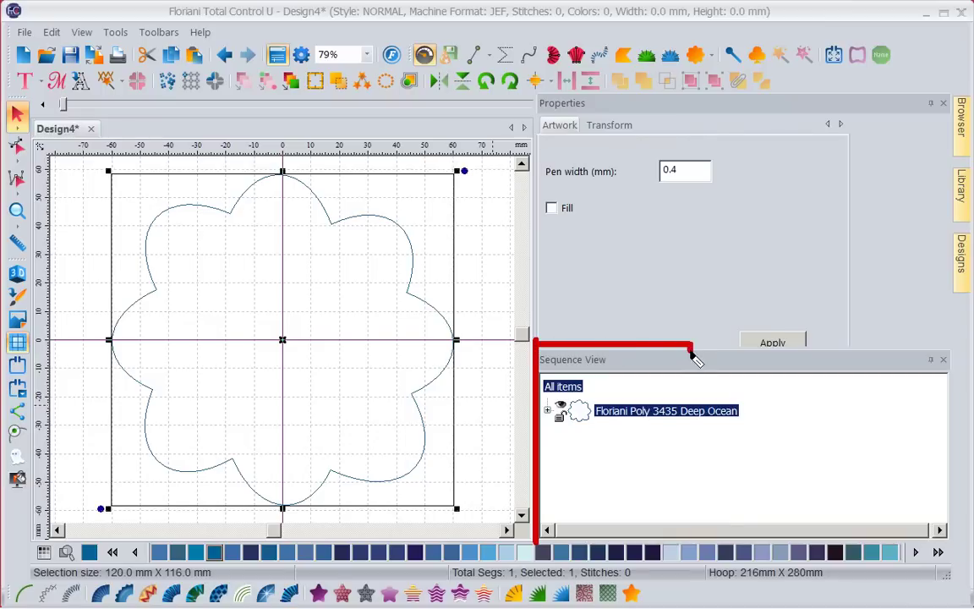
left_click(547, 410)
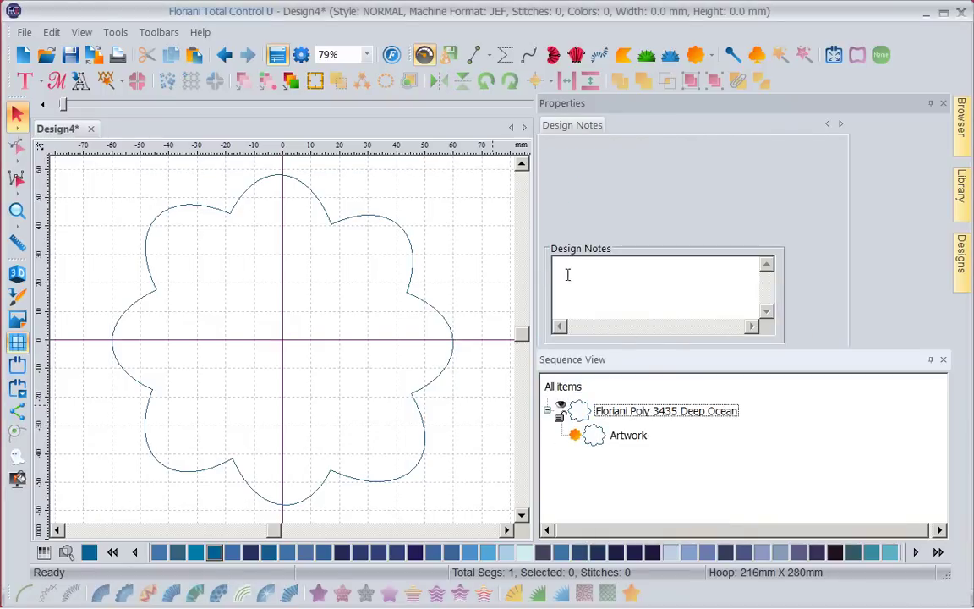
- Widen the design area beside the properties and switch the ruler units to imperial
left_click_drag(534, 254, 668, 254)
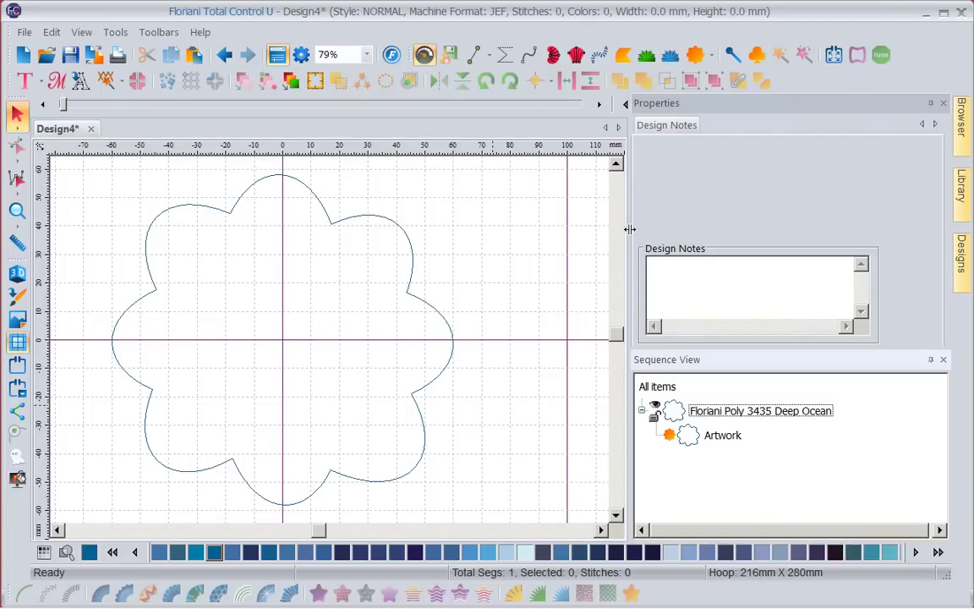
left_click_drag(630, 229, 651, 227)
right_click(570, 151)
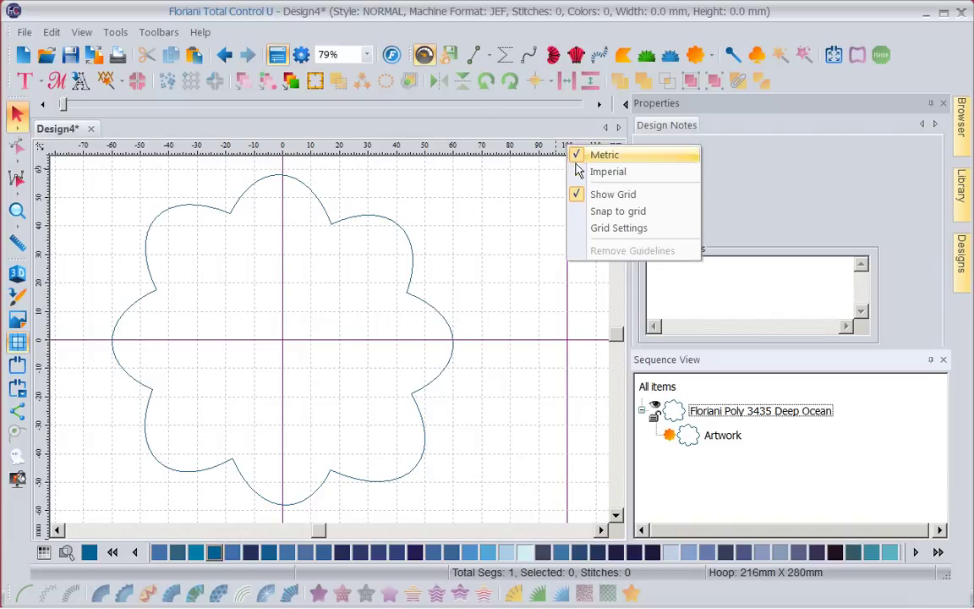
left_click(580, 174)
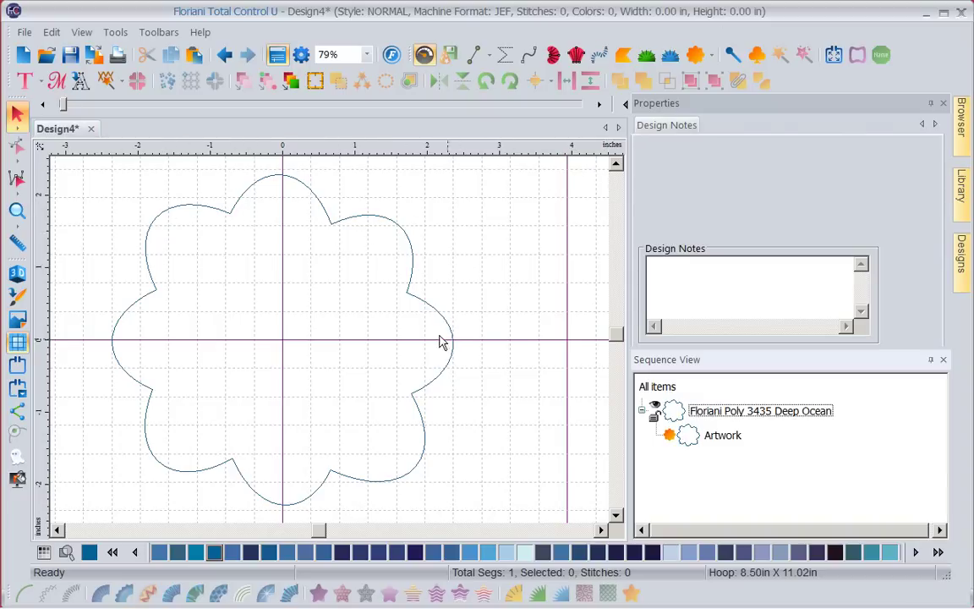
- Resize the flower artwork to a height of 3 inches with its aspect ratio maintained
left_click(706, 420)
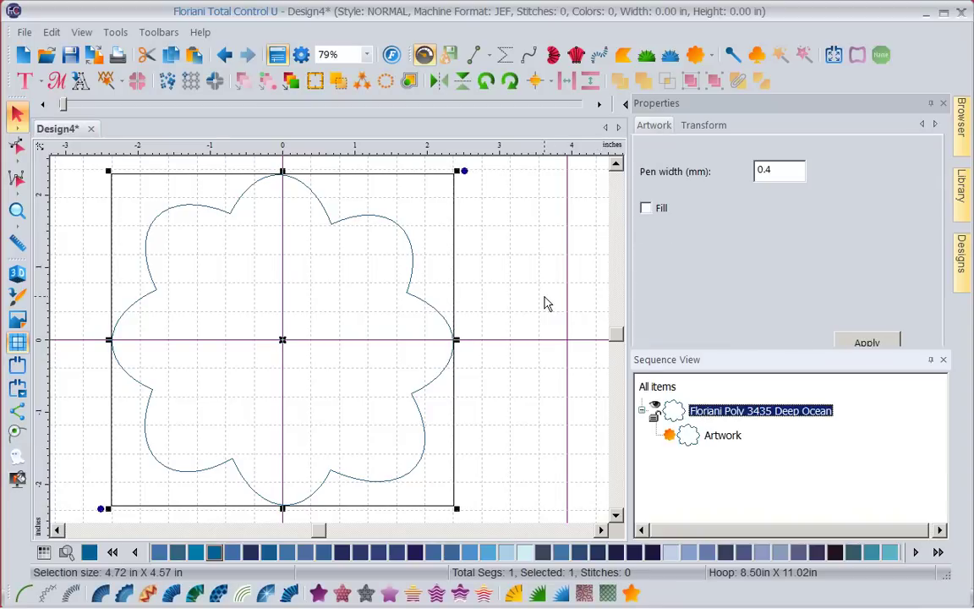
left_click_drag(682, 142, 743, 144)
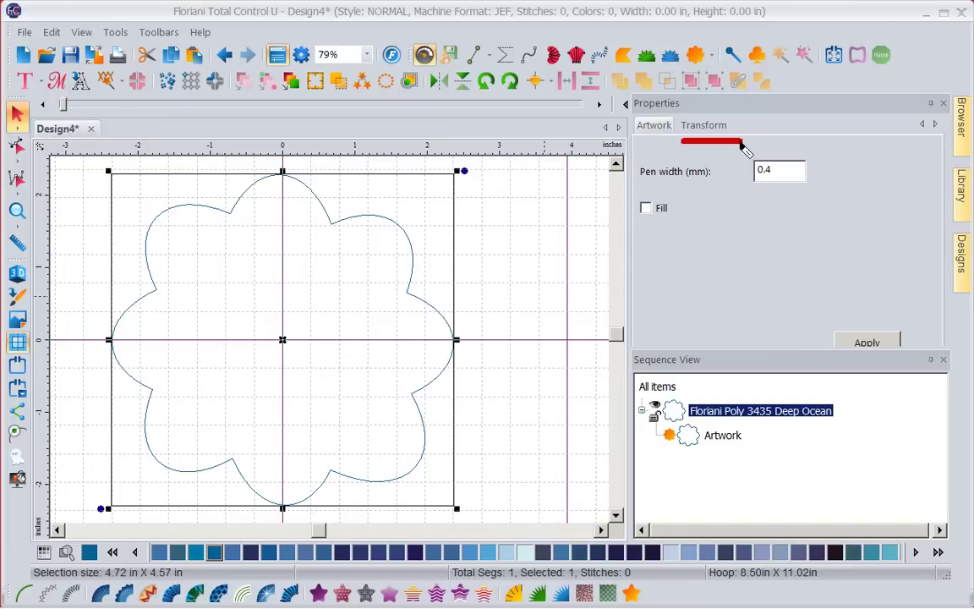
left_click(702, 127)
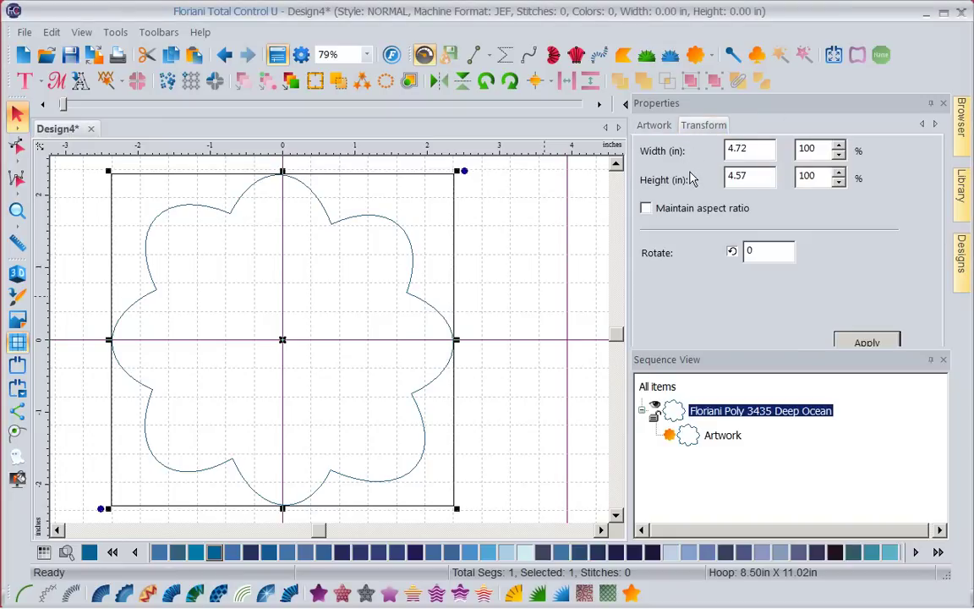
left_click(647, 208)
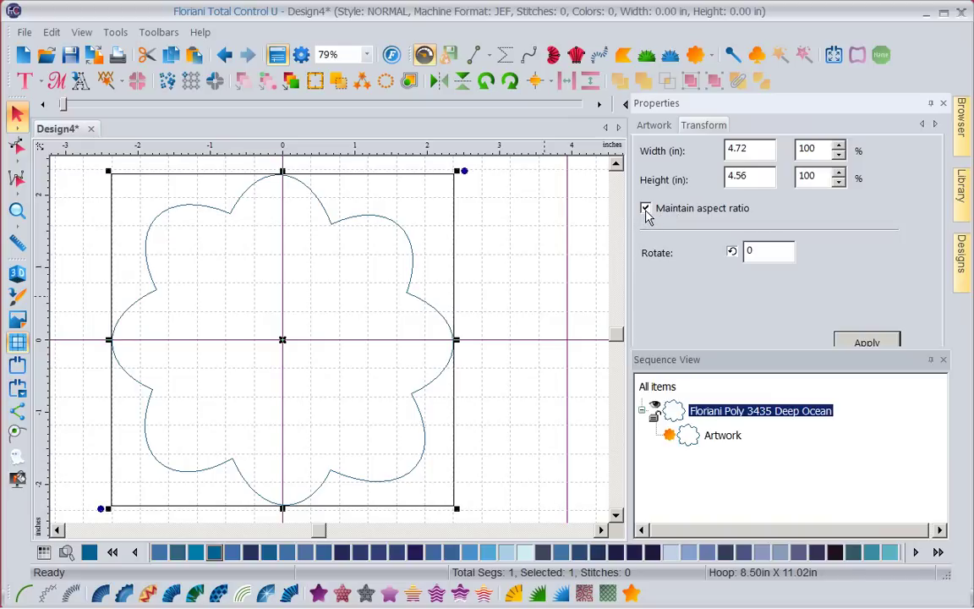
left_click(762, 180)
left_click_drag(761, 180, 668, 179)
type("3")
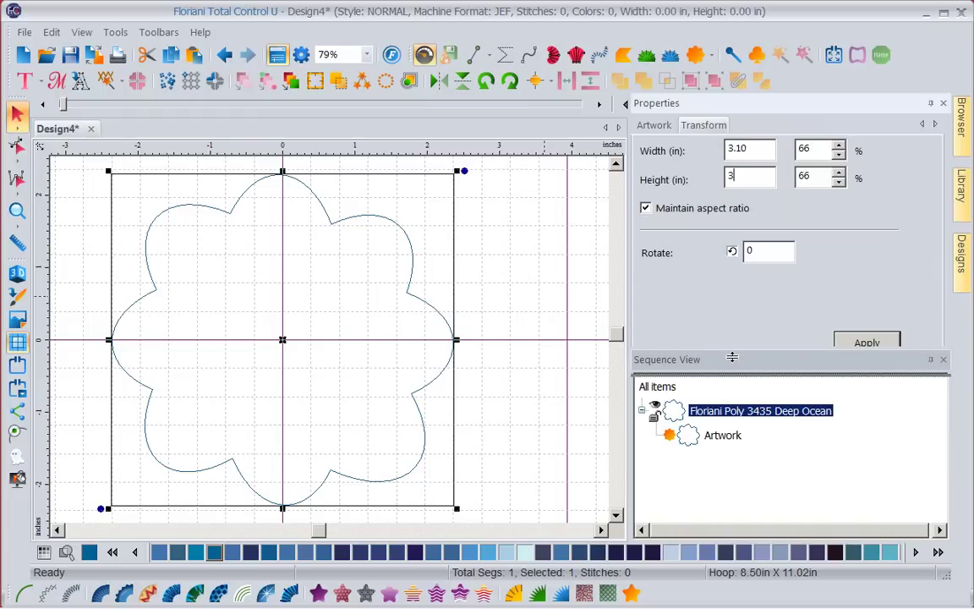
left_click_drag(732, 358, 732, 385)
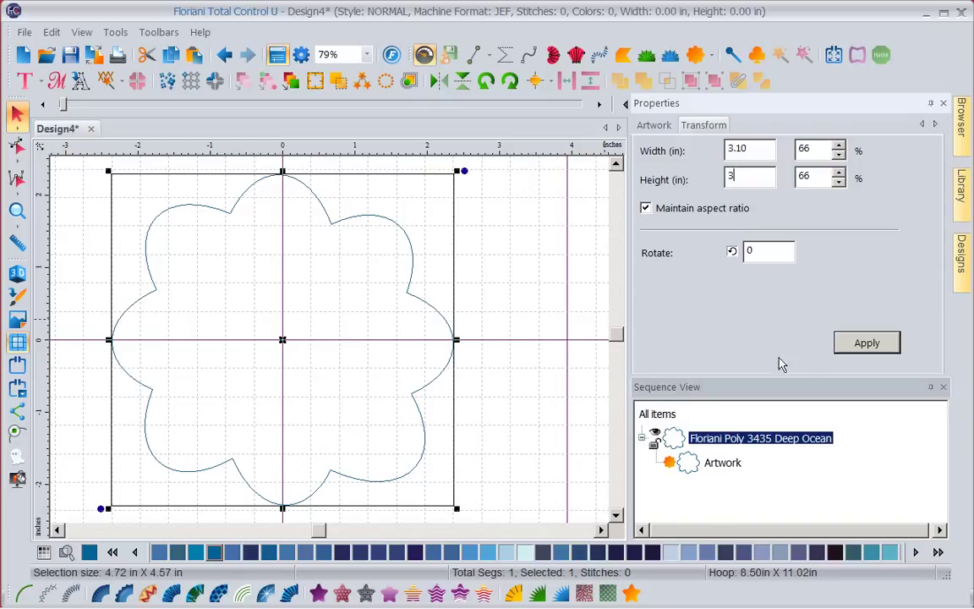
left_click(866, 347)
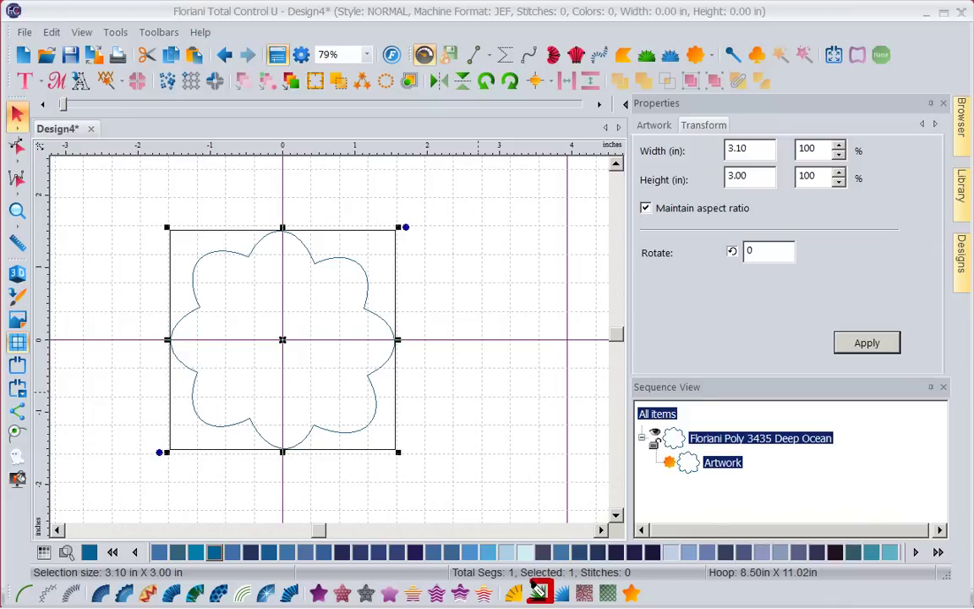
- Convert the flower outline to appliqué stitches and preview its sewing sequence in the stitch simulation
left_click(538, 595)
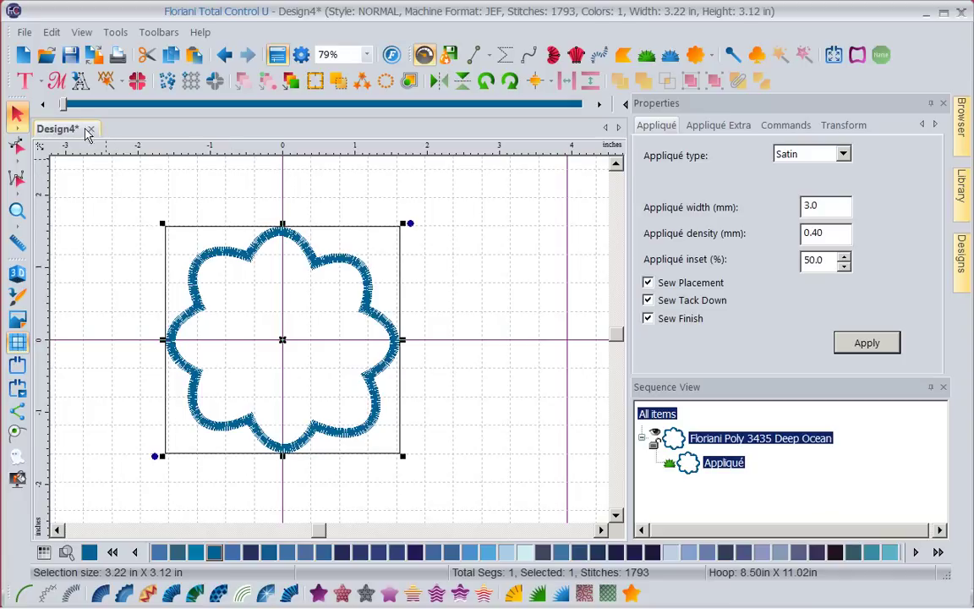
left_click(65, 104)
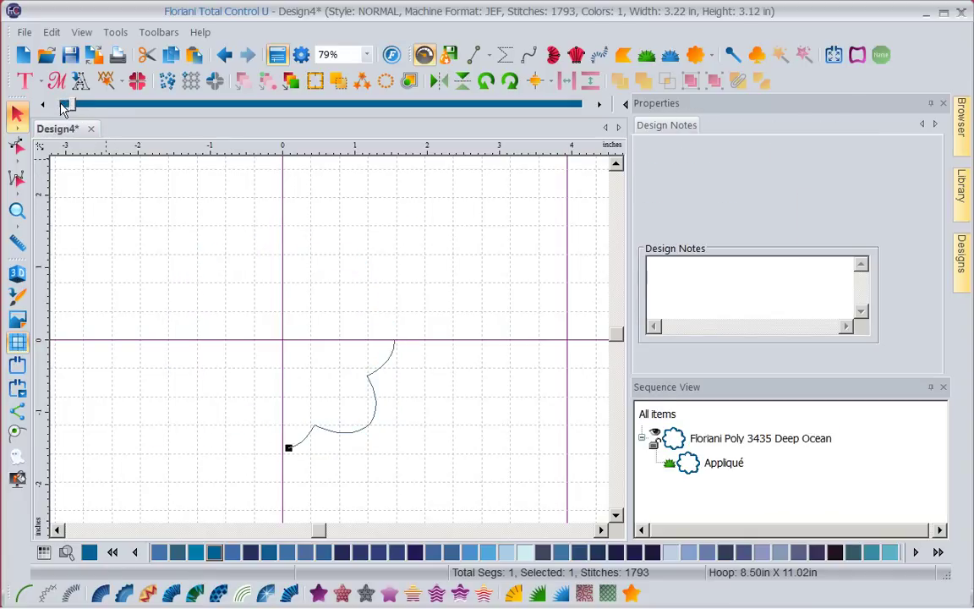
left_click_drag(61, 105, 86, 117)
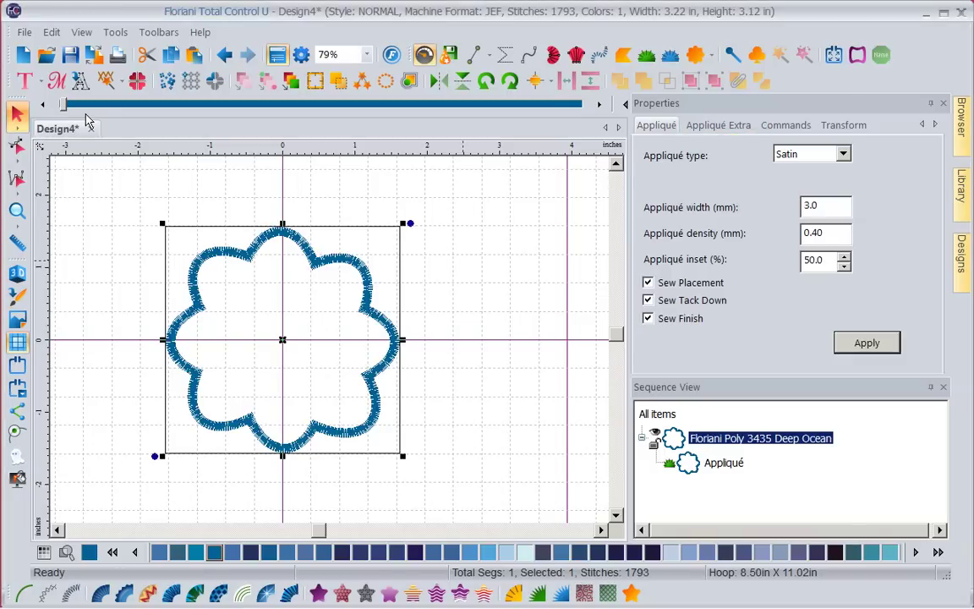
- Change the flower appliqué's tack down type to ZigZag and apply it
key("ctrl+Tab")
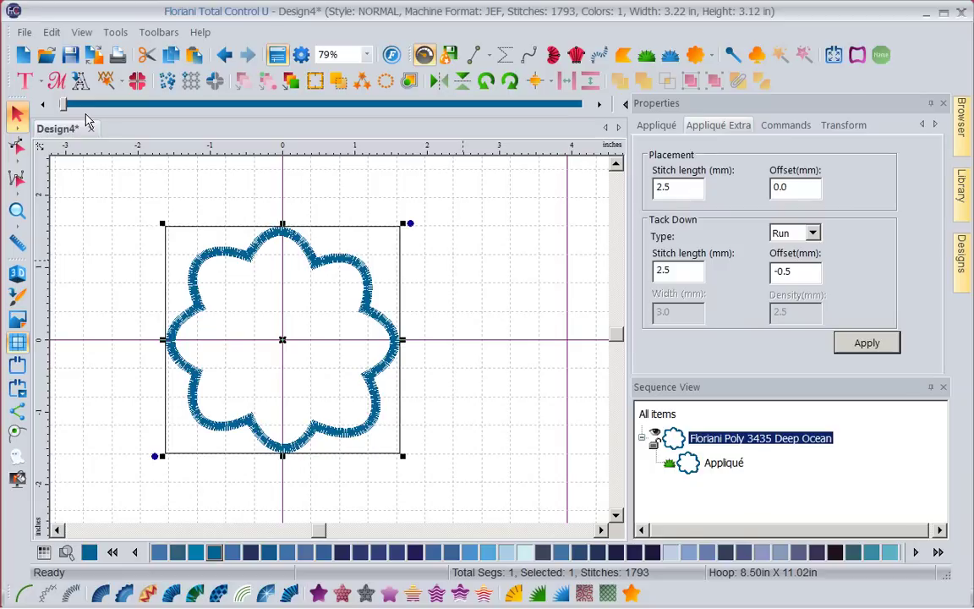
key("alt+Down")
key("Down")
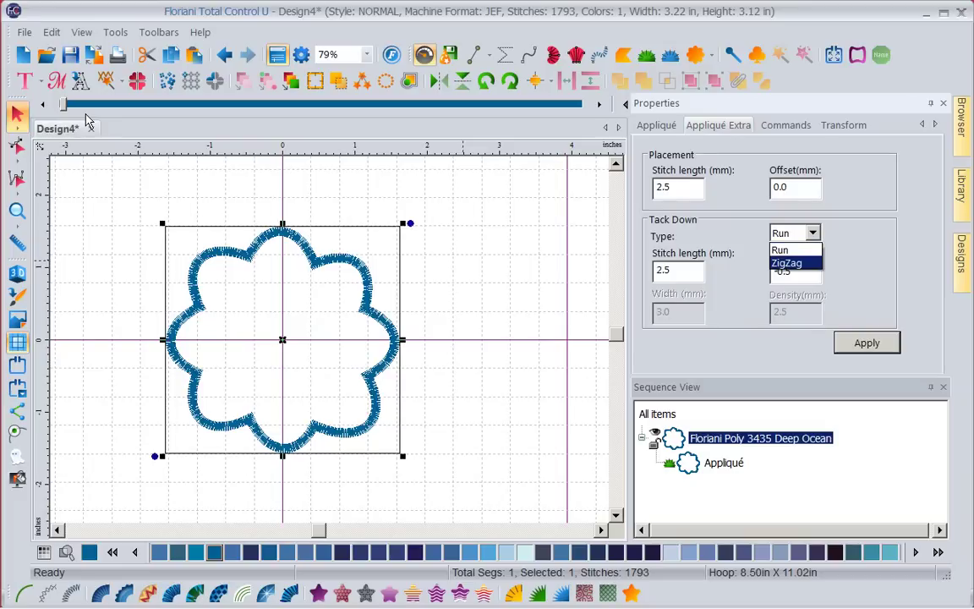
key("Return")
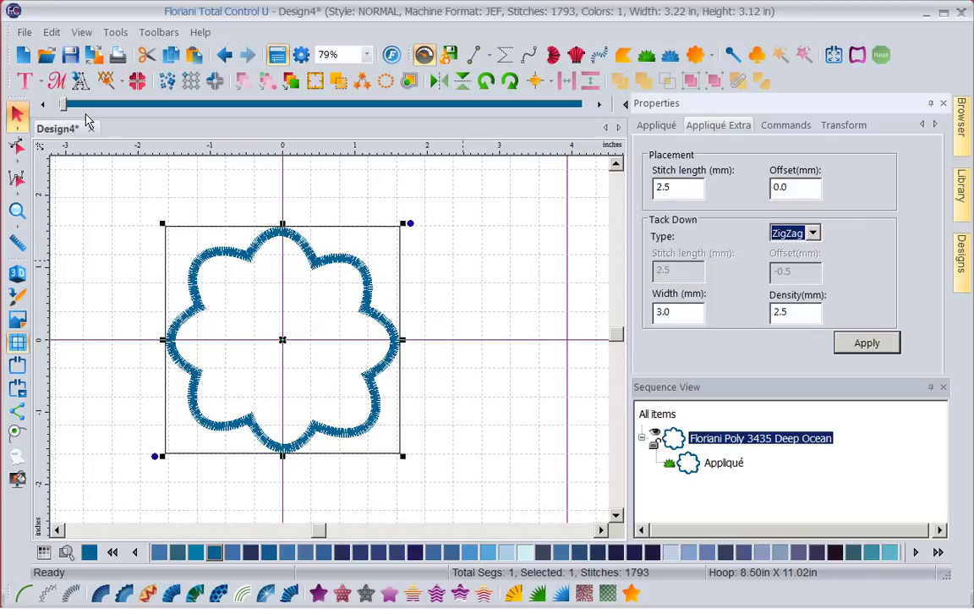
key("Return")
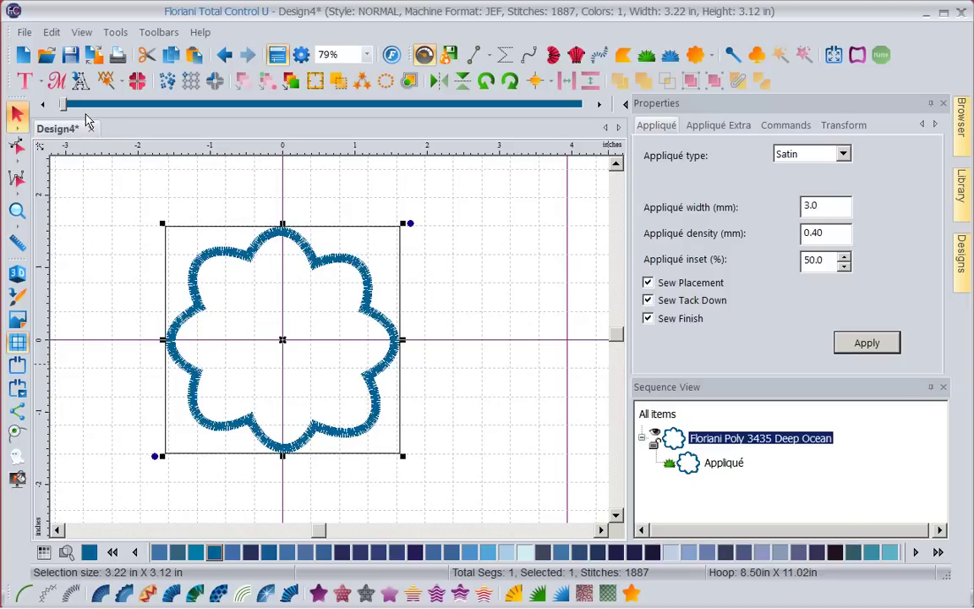
- Turn off Sew Finish for the flower appliqué and apply the change
key("space")
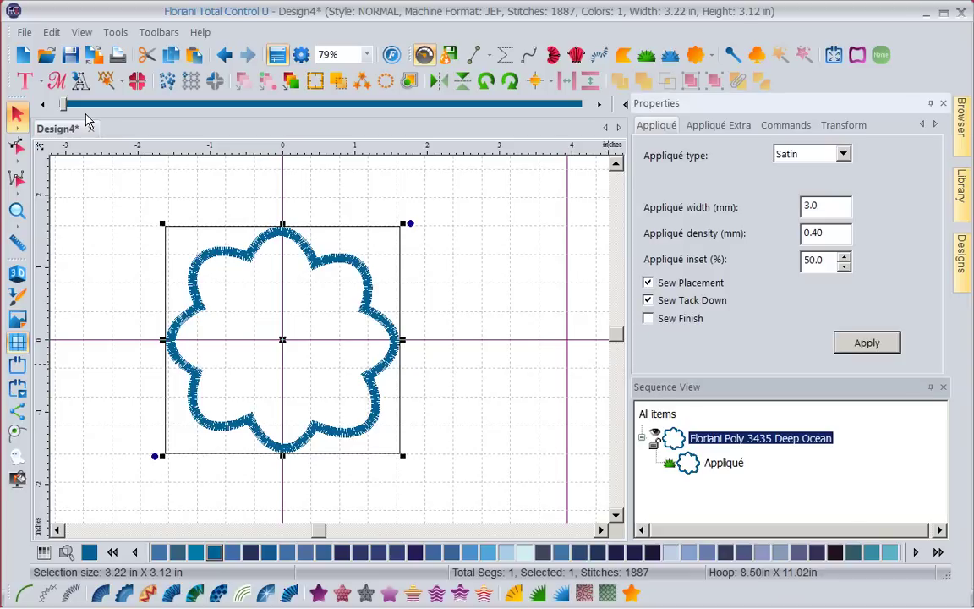
key("Return")
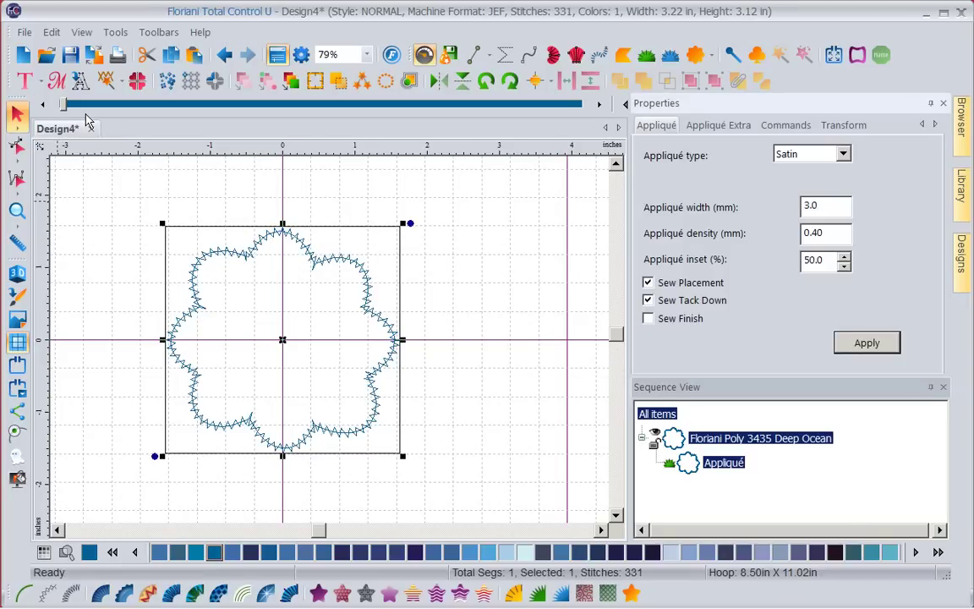
key("Escape")
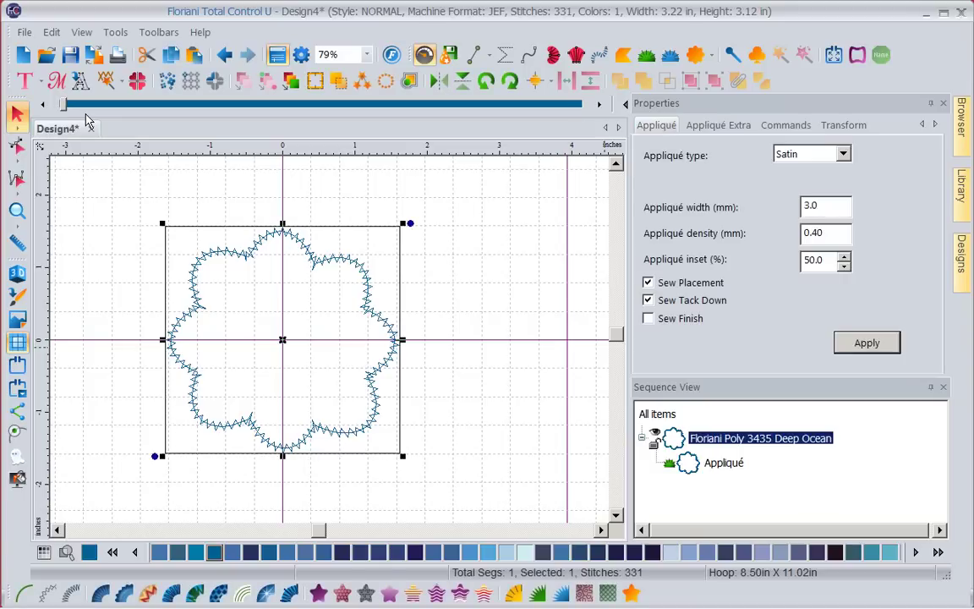
- Set the ZigZag tack down density of the flower appliqué to 3 mm and apply it
key("ctrl+Tab")
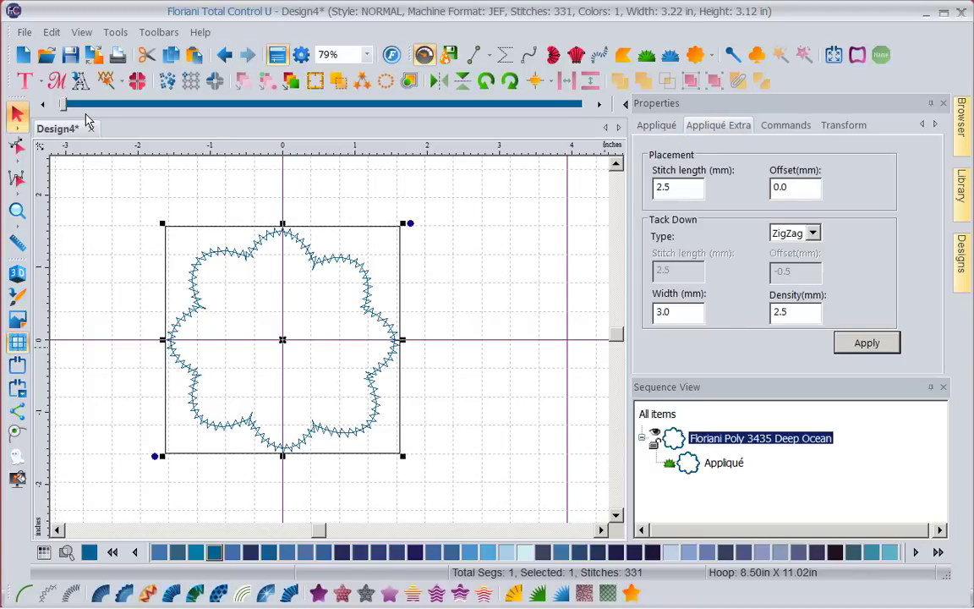
key("Tab")
type("3")
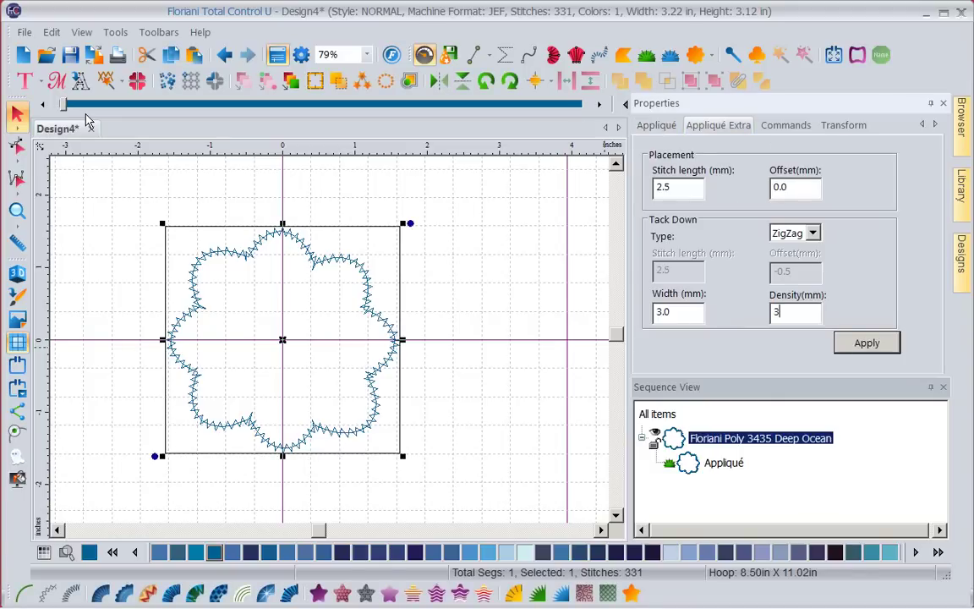
key("Return")
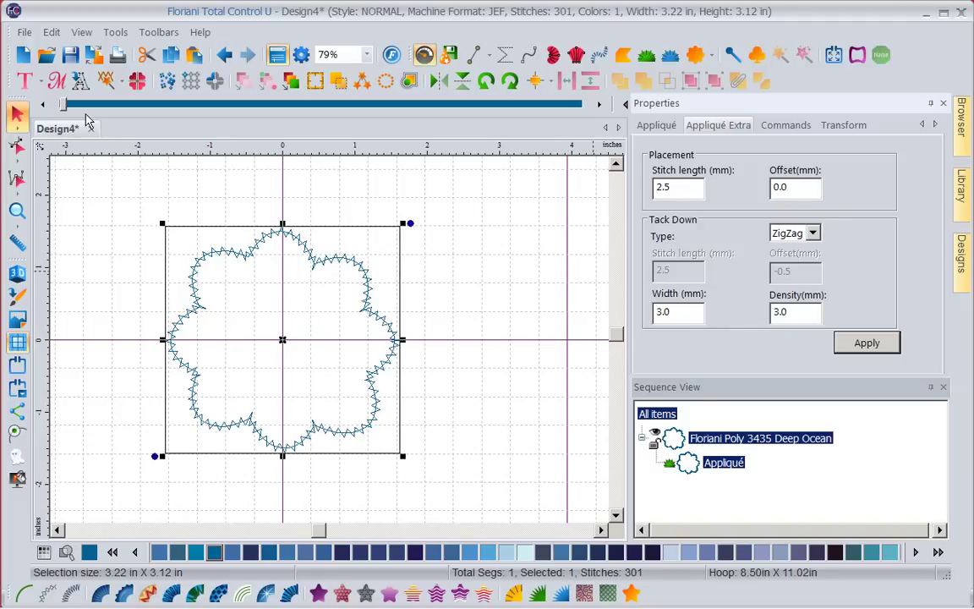
- Change the flower appliqué's tack down type to Run and apply it
key("alt+Down")
key("Up")
key("Return")
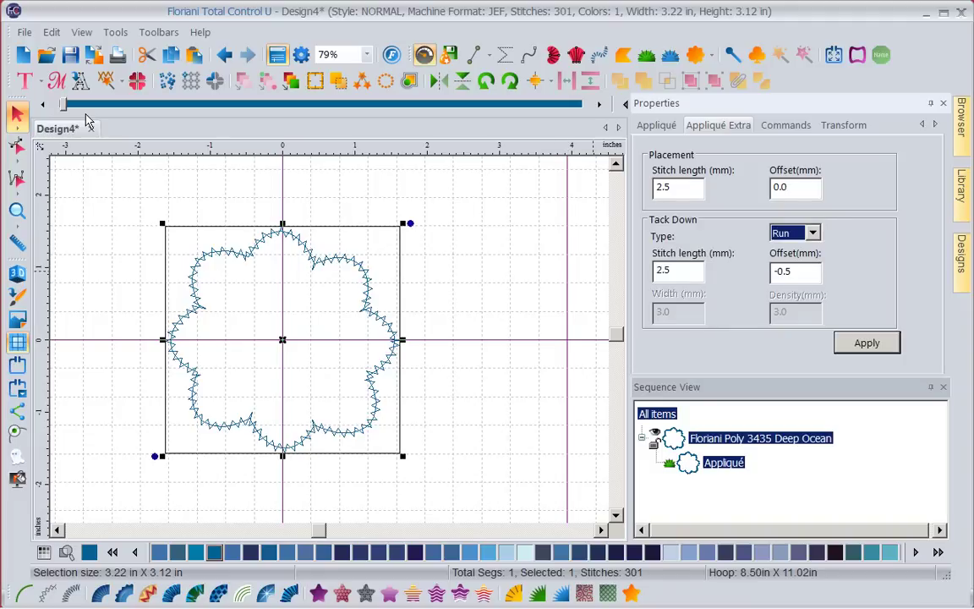
key("Return")
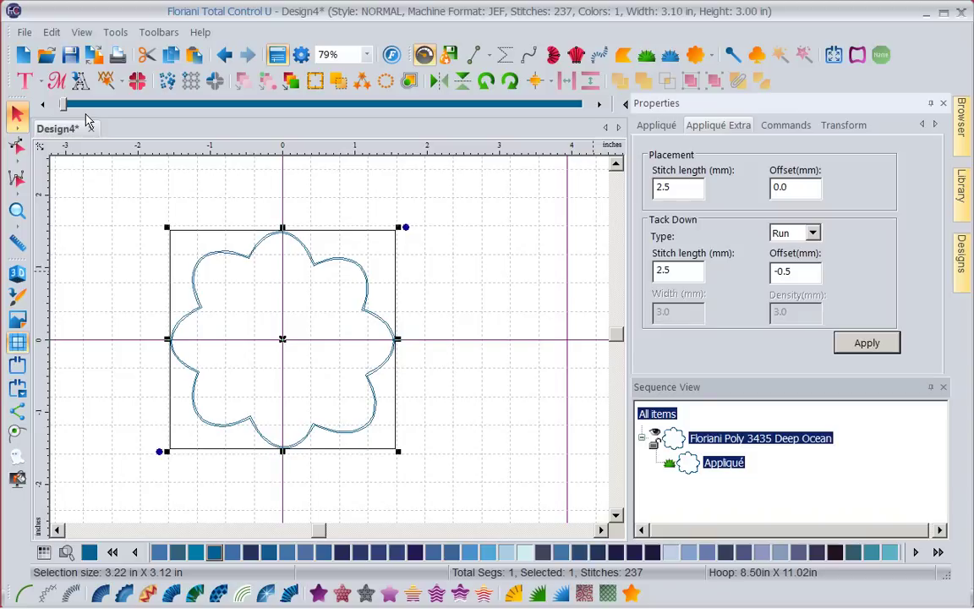
- Set the flower appliqué's tack down offset to -1.0 mm and apply it
key("BackSpace")
key("BackSpace")
type("1.")
type("0")
key("Return")
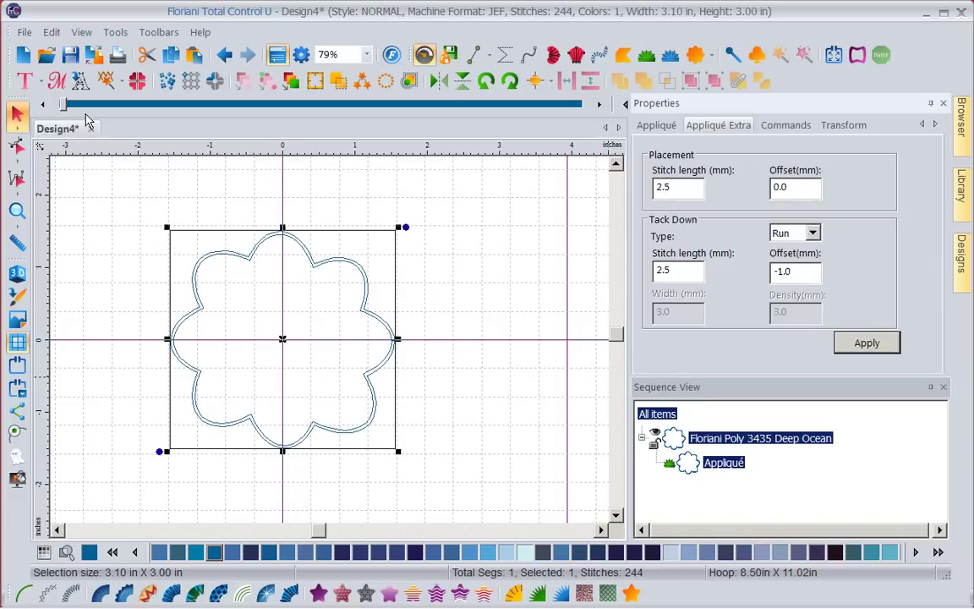
- Break up the flower appliqué into separate placement and tack down runs
key("ctrl+shift+Tab")
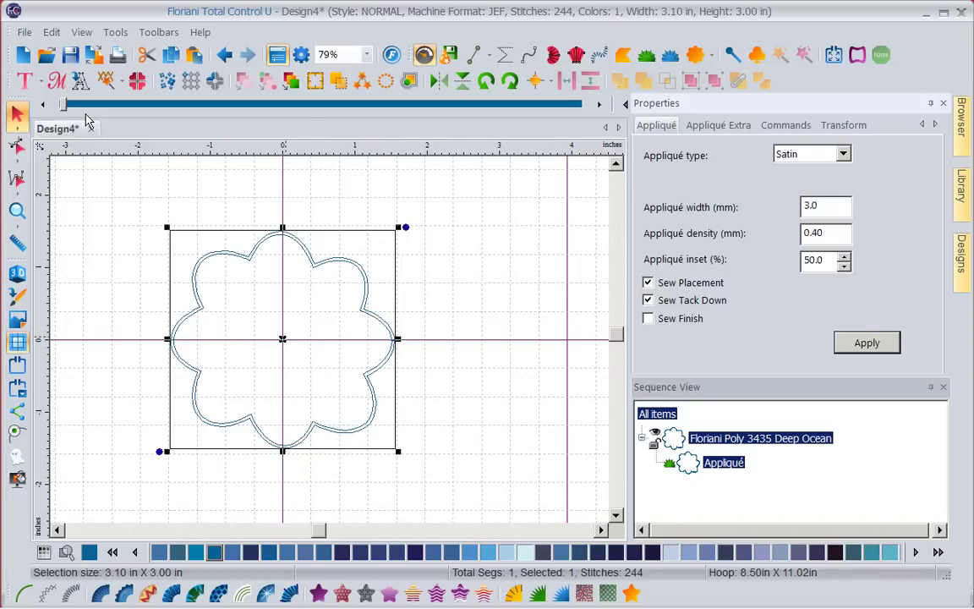
key("shift+F10")
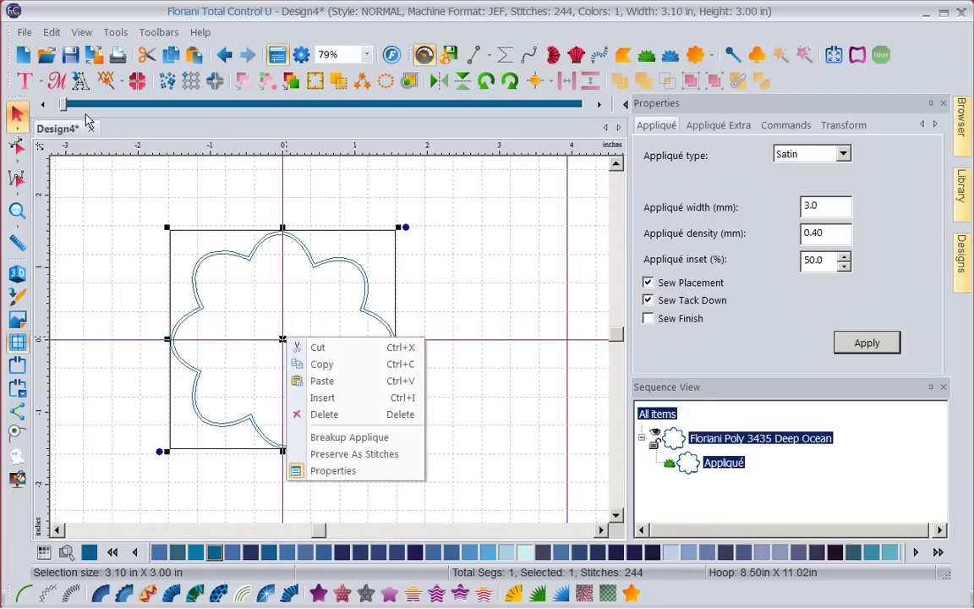
key("Down")
key("Down")
key("Down")
key("Down")
key("Down")
key("Down")
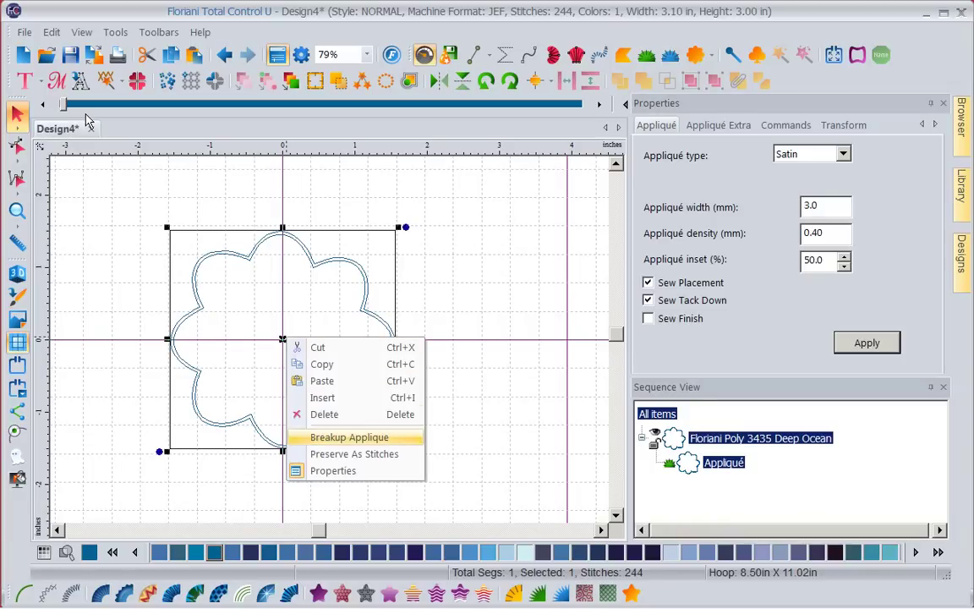
key("Return")
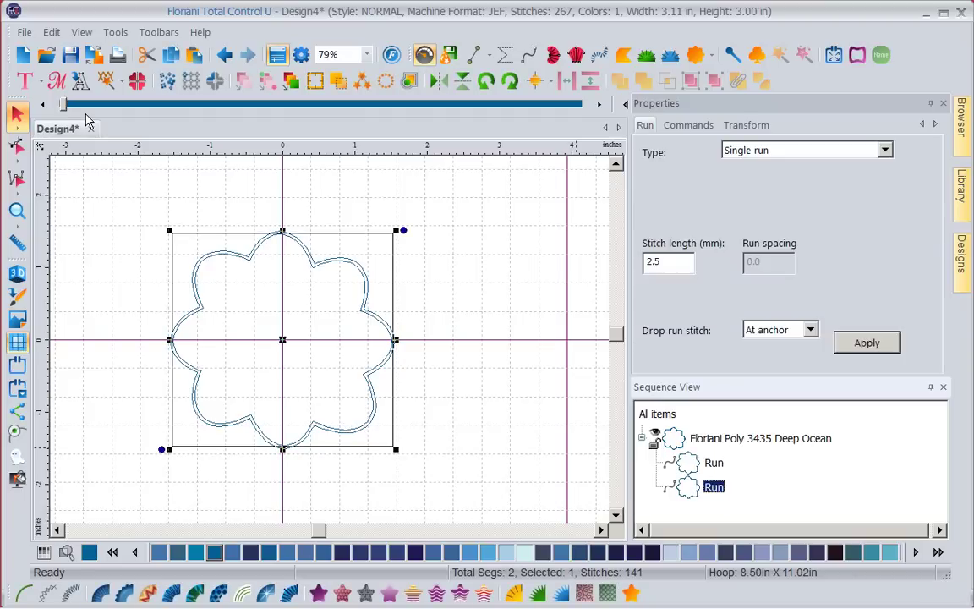
- Recolor the inner tack down run to Floriani Poly 3 Neon Red
key("Up")
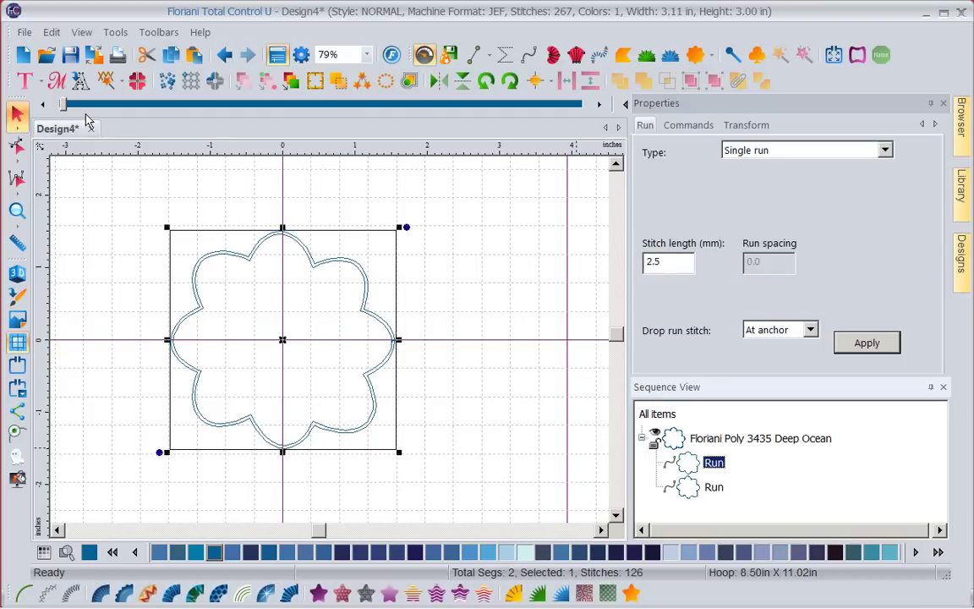
key("Down")
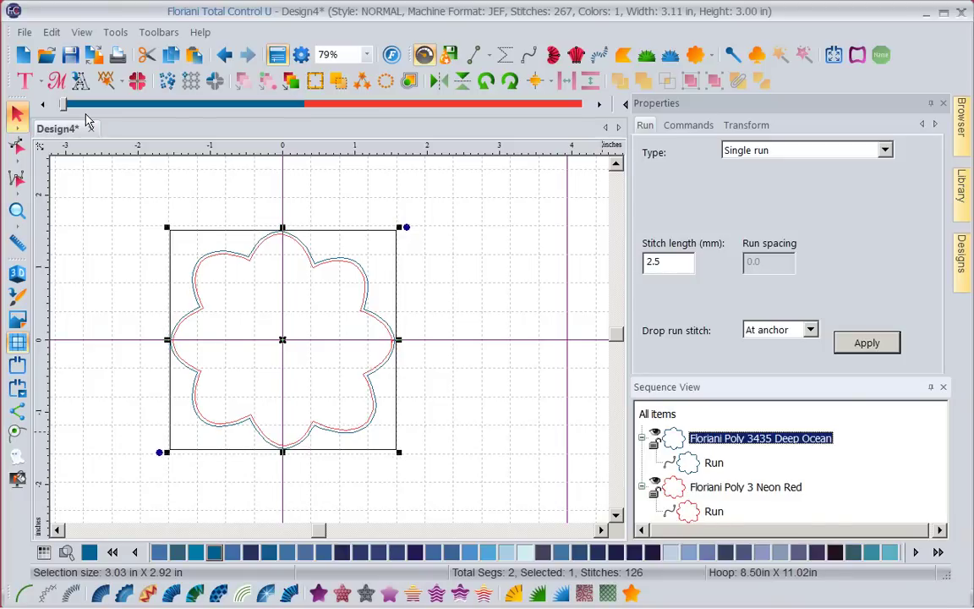
- Change the red inner run to a Bean stitch with a 3 mm stitch length, apply it and clear the selection
key("Tab")
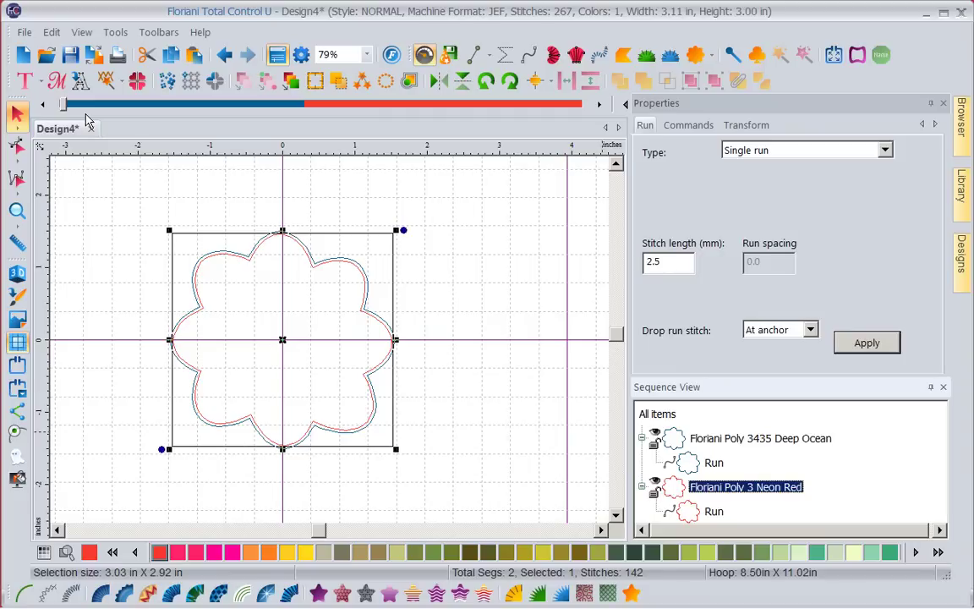
key("alt+Down")
key("Down")
key("Down")
key("Down")
key("Up")
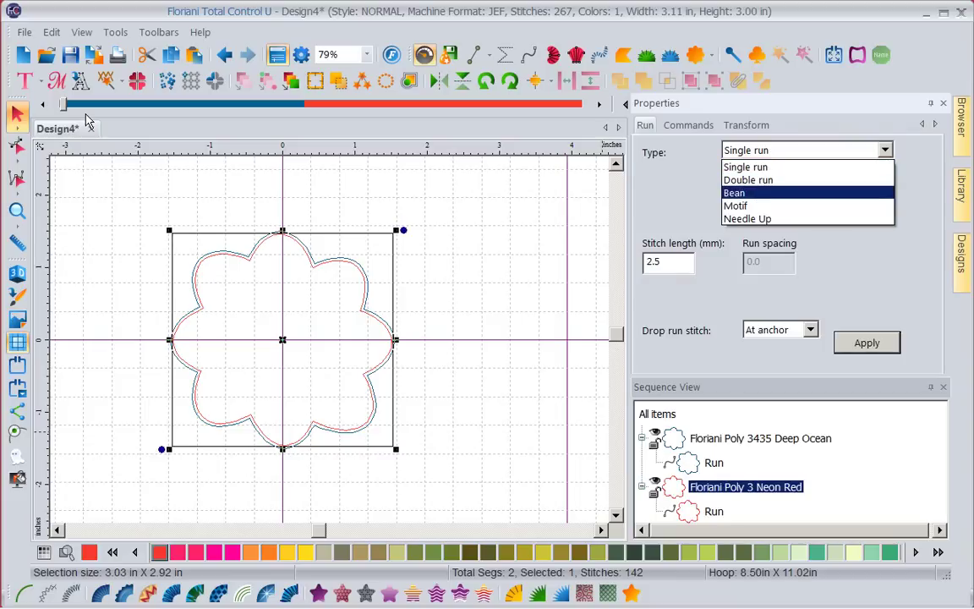
key("Return")
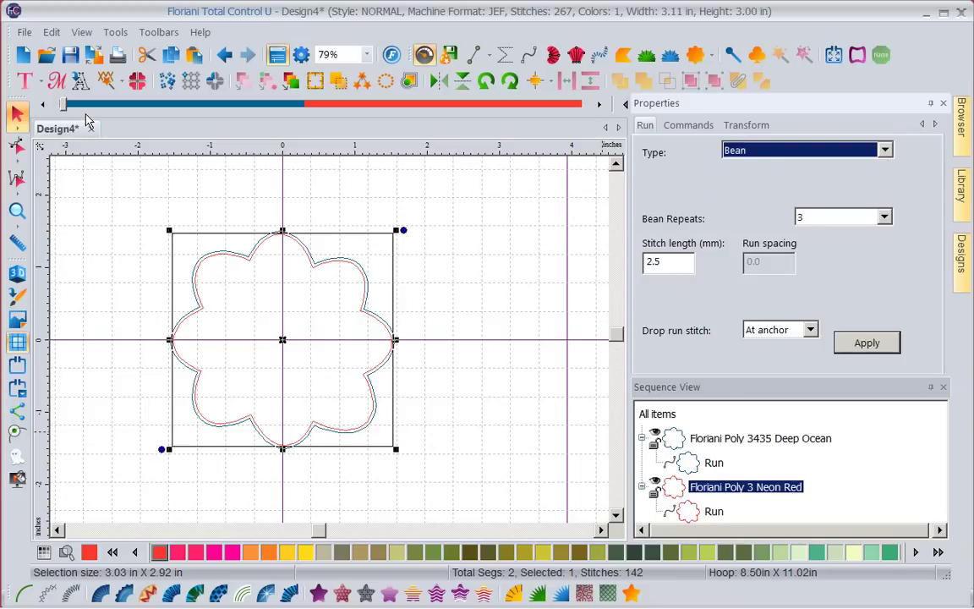
key("Tab")
type("3")
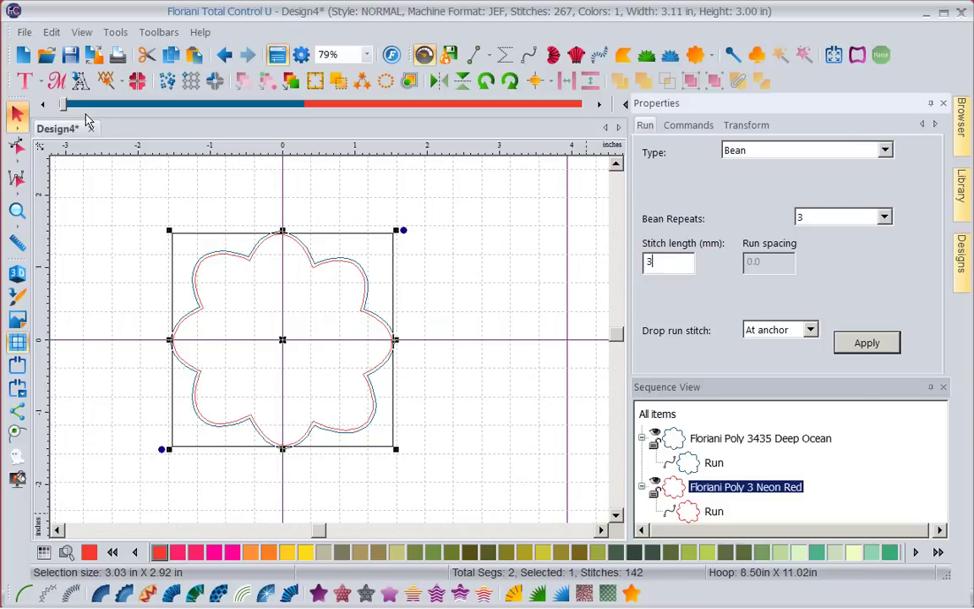
key("Return")
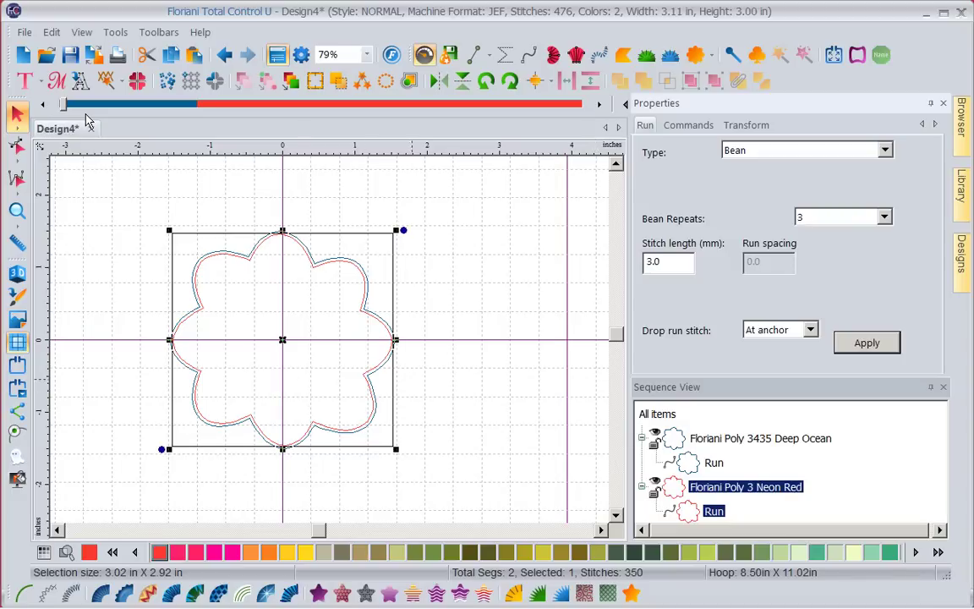
key("Escape")
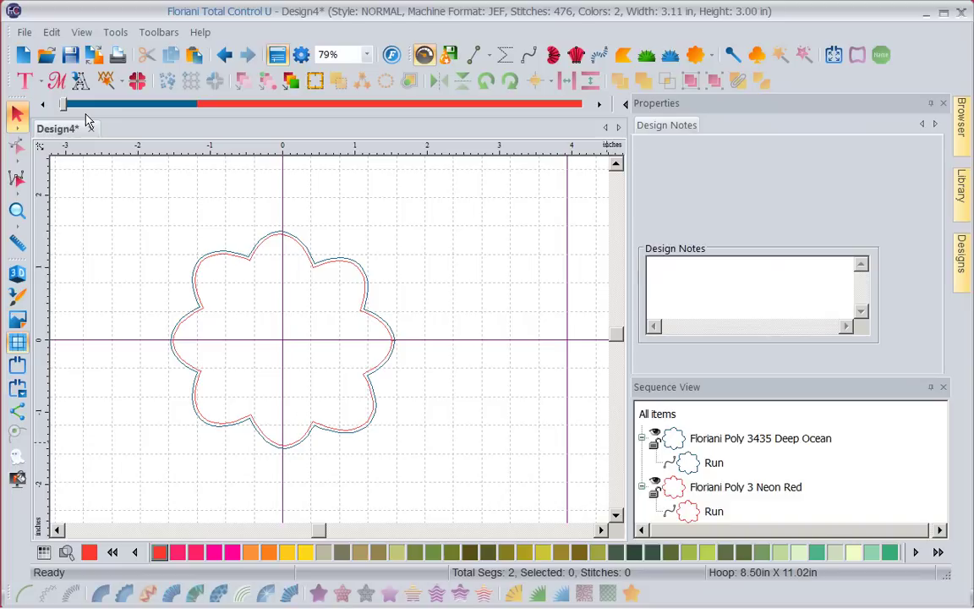
- Copy the outer Deep Ocean placement run of the flower
key("Tab")
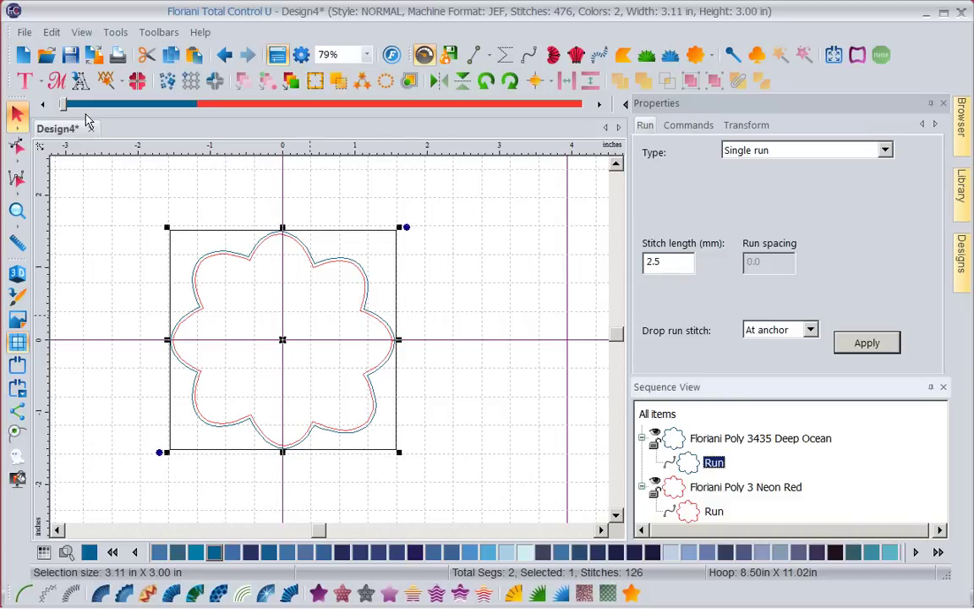
key("shift+F10")
key("Down")
key("Down")
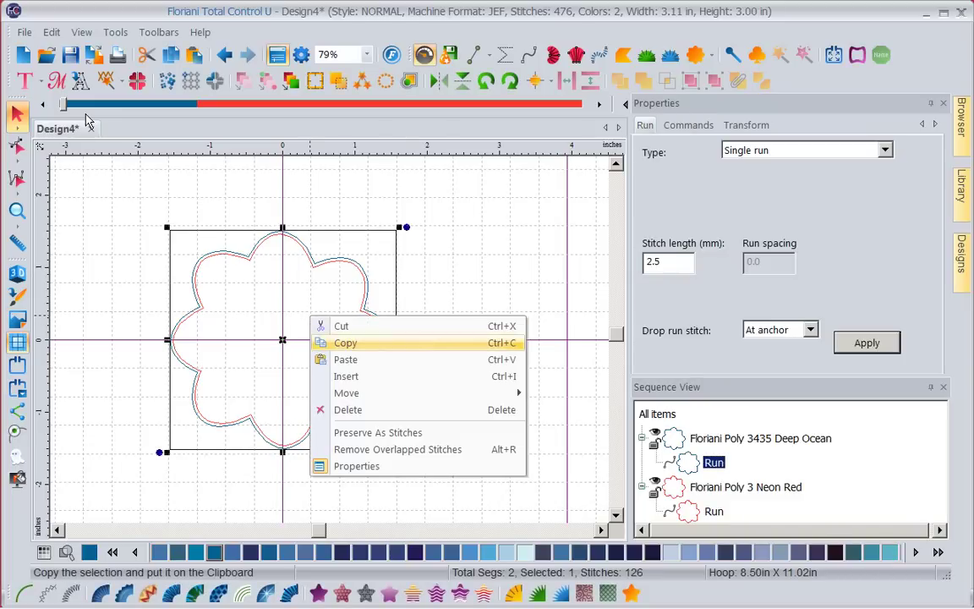
key("Return")
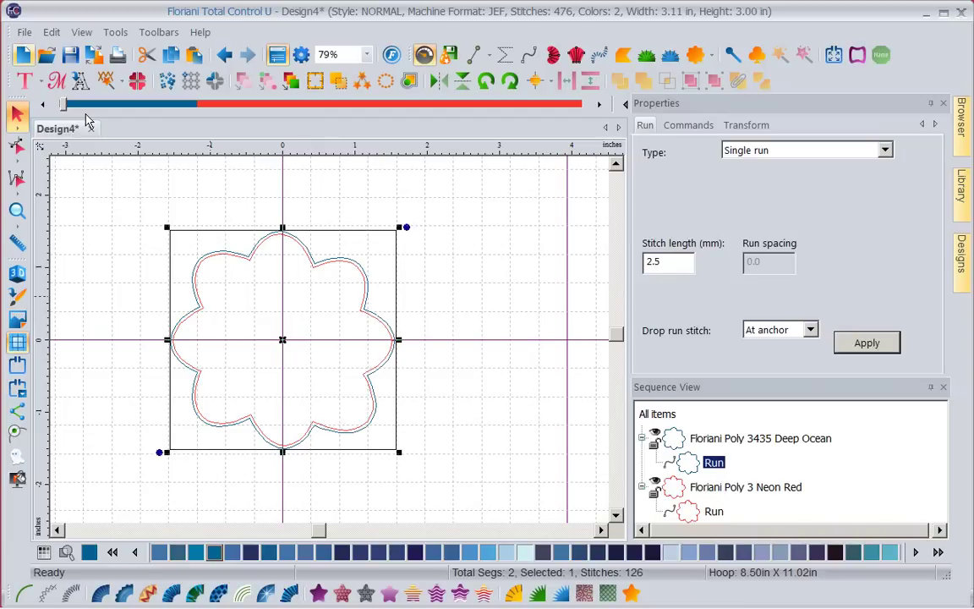
- Create a new design and paste the copied flower placement run into it
key("ctrl+n")
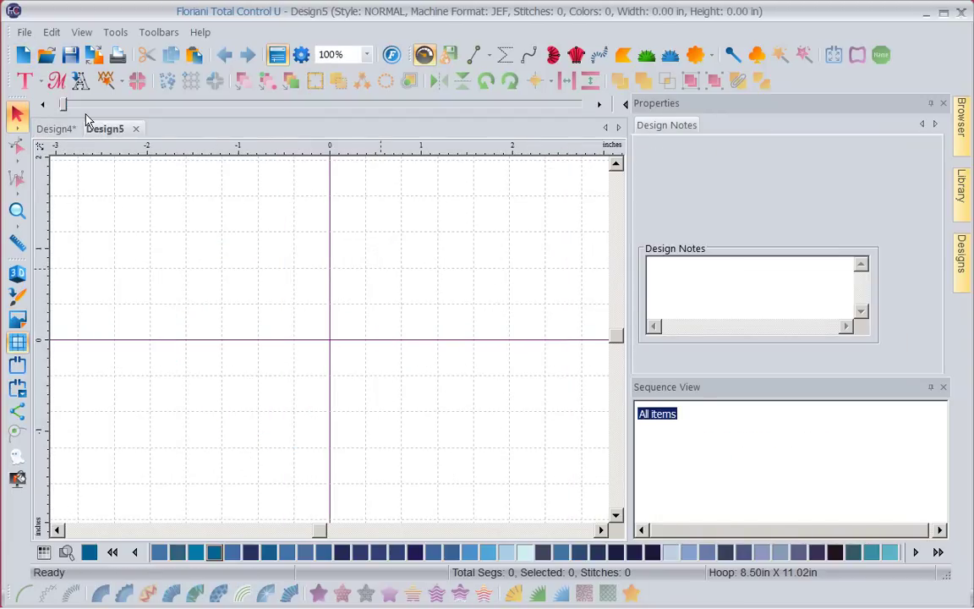
key("shift+F10")
key("Down")
key("Down")
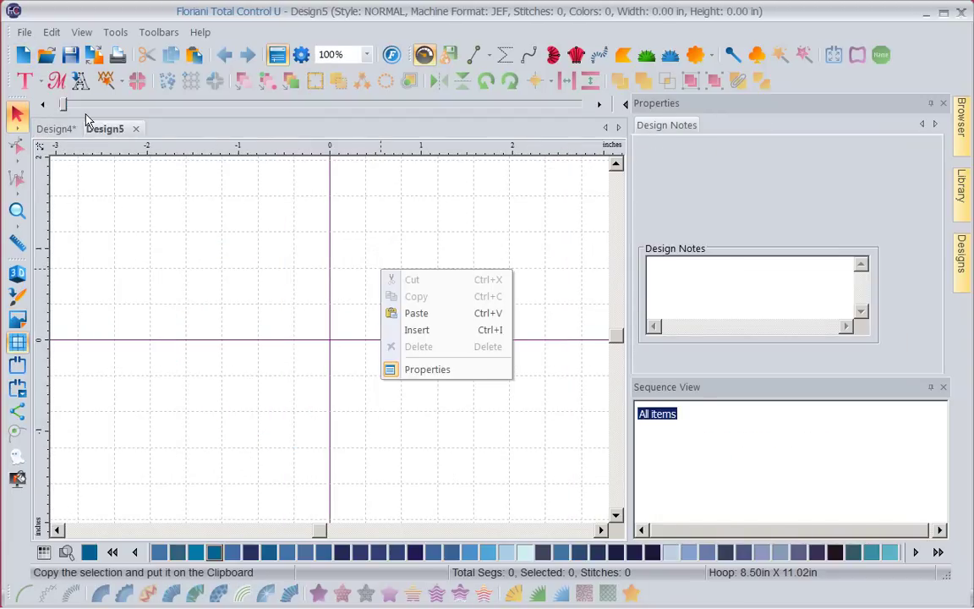
key("Down")
key("Return")
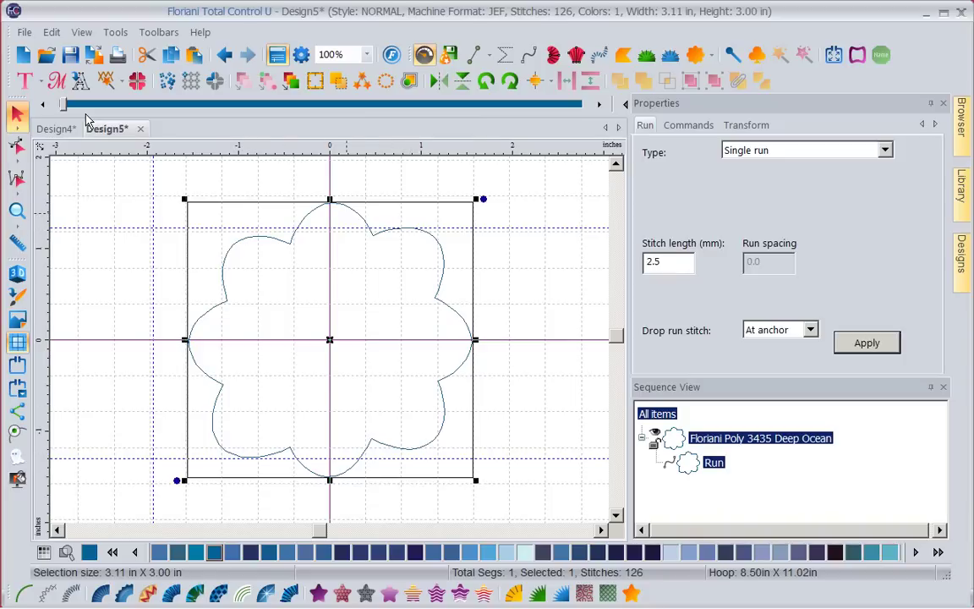
- Flip the pasted flower outline horizontally, flip it back and clear the selection
key("ctrl+h")
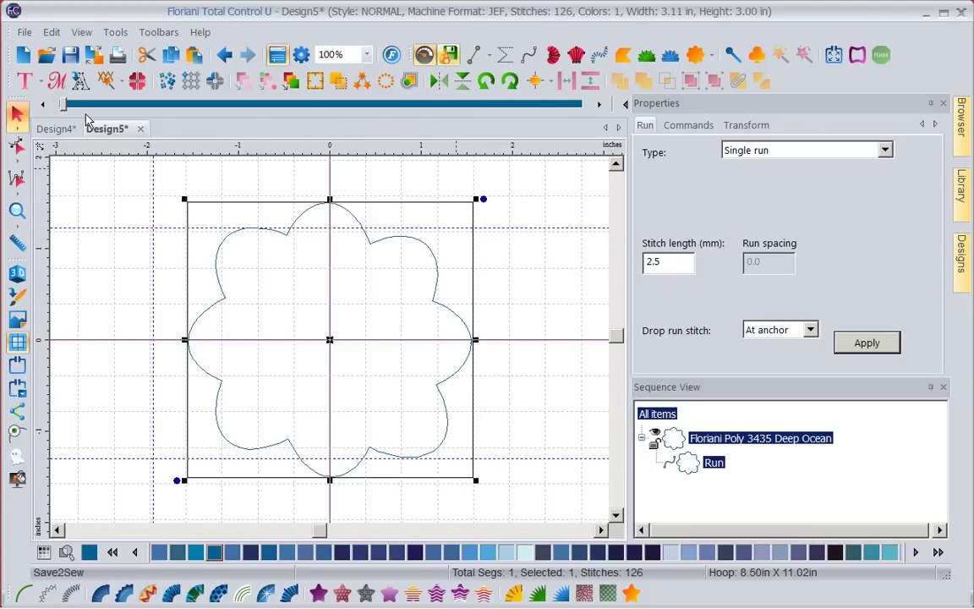
key("ctrl+h")
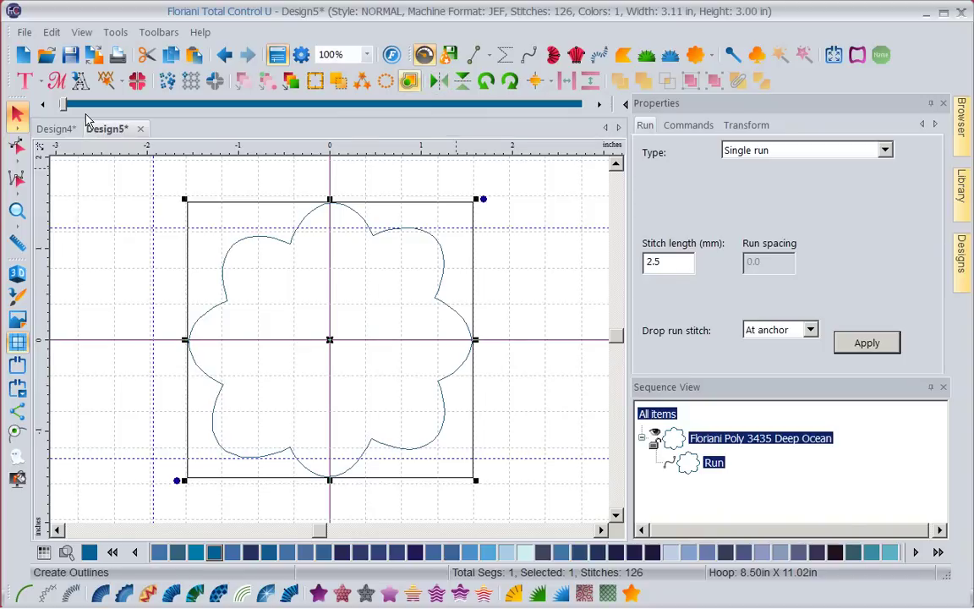
key("Escape")
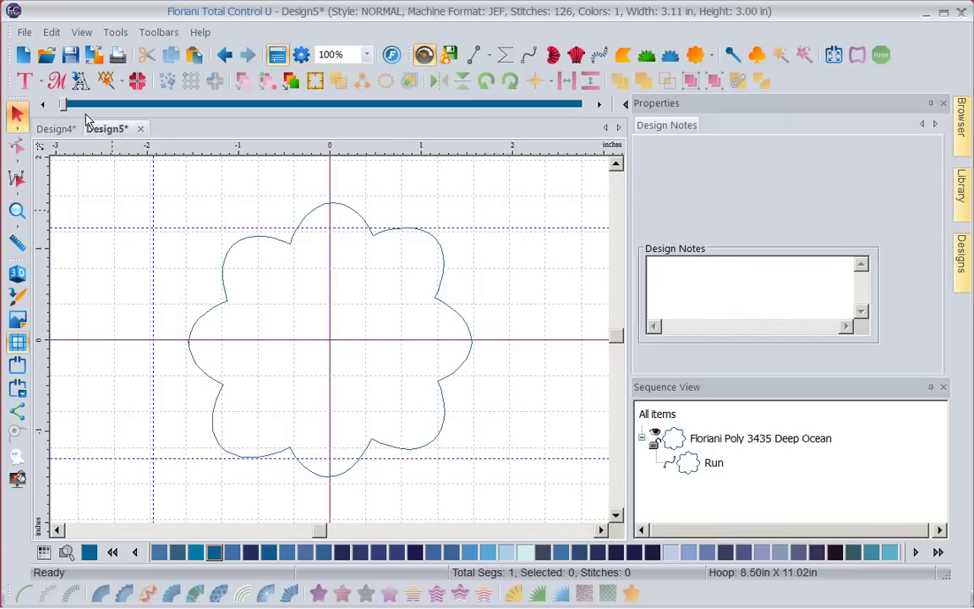
- Open the hoop selection and start defining a new custom hoop in PES format
key("alt+v")
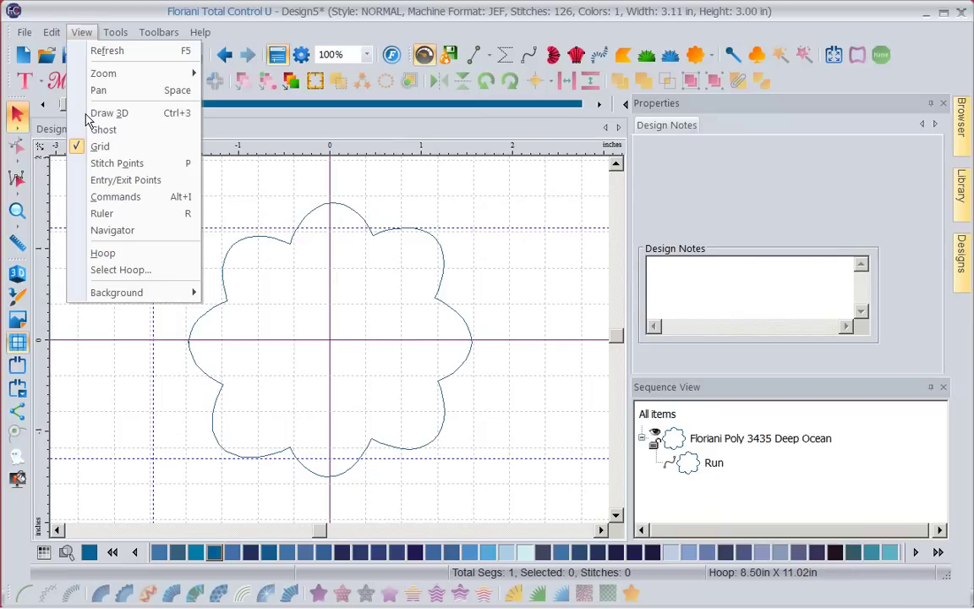
key("Down")
key("Down")
key("Down")
key("Down")
key("Down")
key("Down")
key("Down")
key("Down")
key("Down")
key("Down")
key("Down")
key("Down")
key("Down")
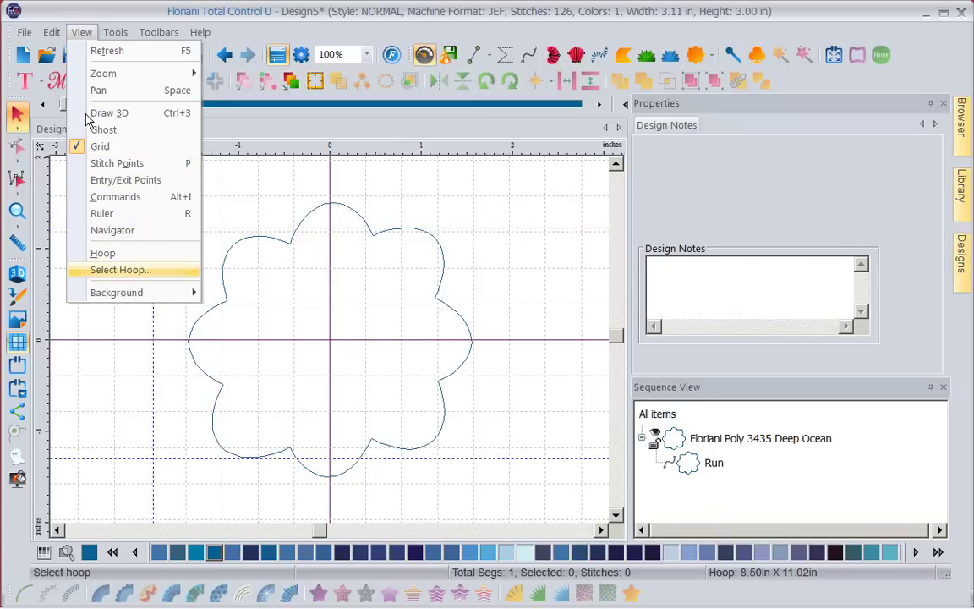
key("Return")
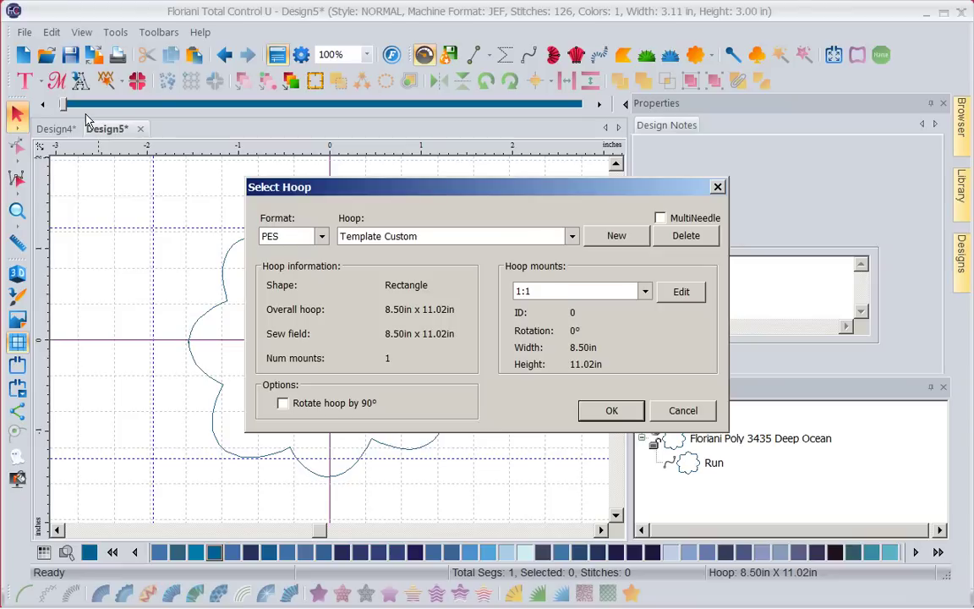
key("Tab")
key("alt+n")
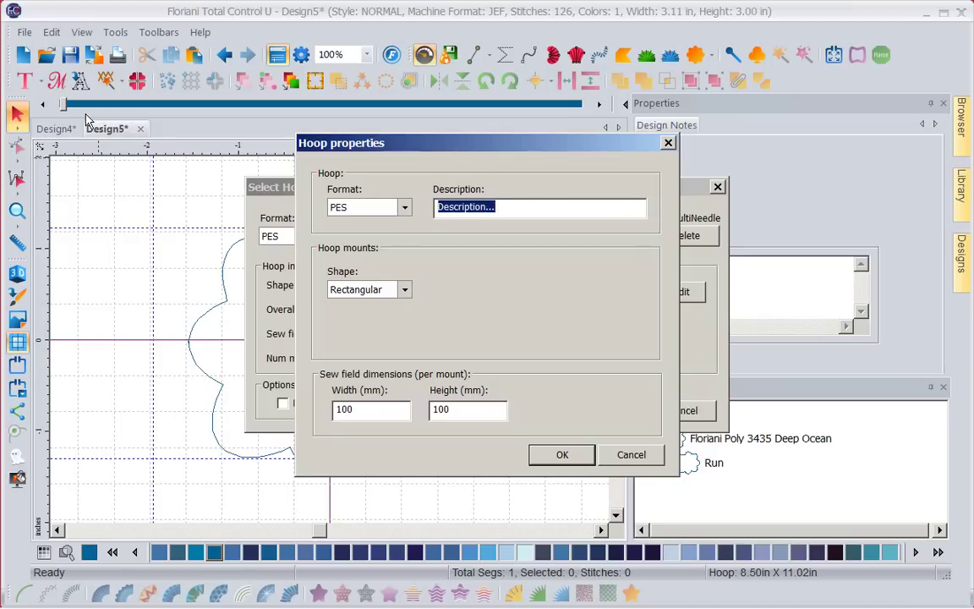
- Name the new rectangular hoop Appli Kay Template, size its sew field 216 mm wide by 280 mm high, and use it for the design
type("Appli ")
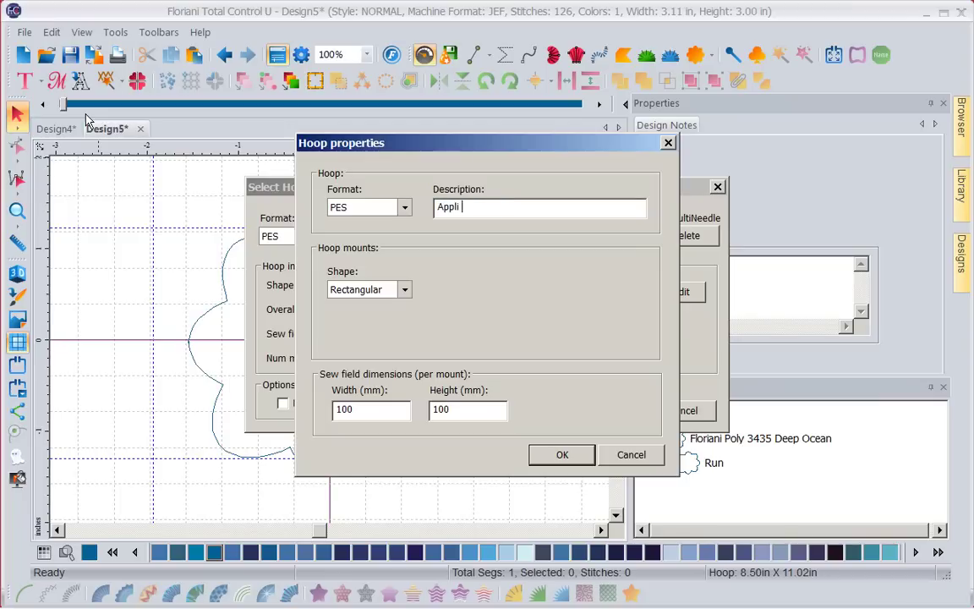
type("Kay Template")
key("Tab")
key("Tab")
key("shift+Home")
type("21")
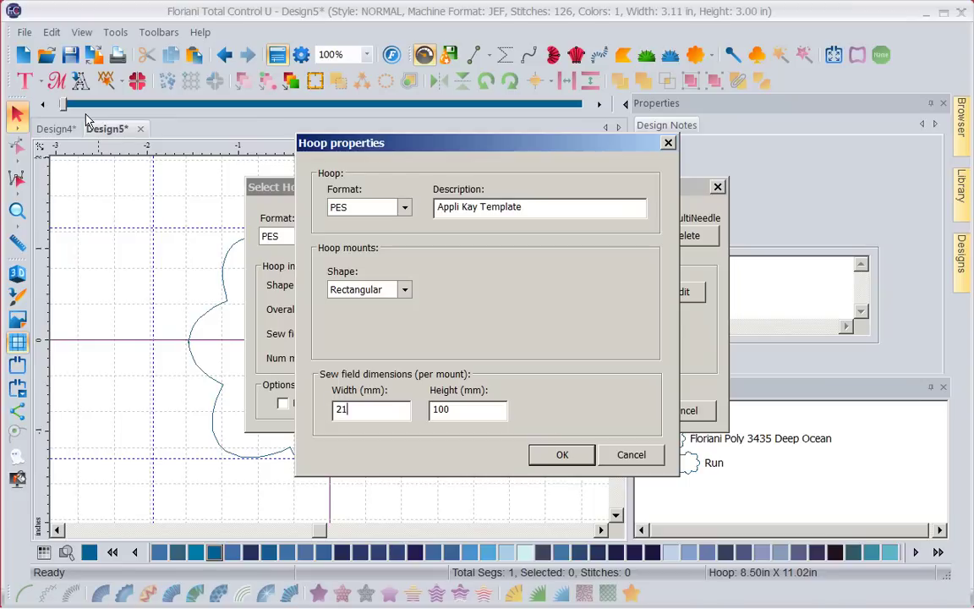
type("6")
key("Tab")
type("280")
key("Return")
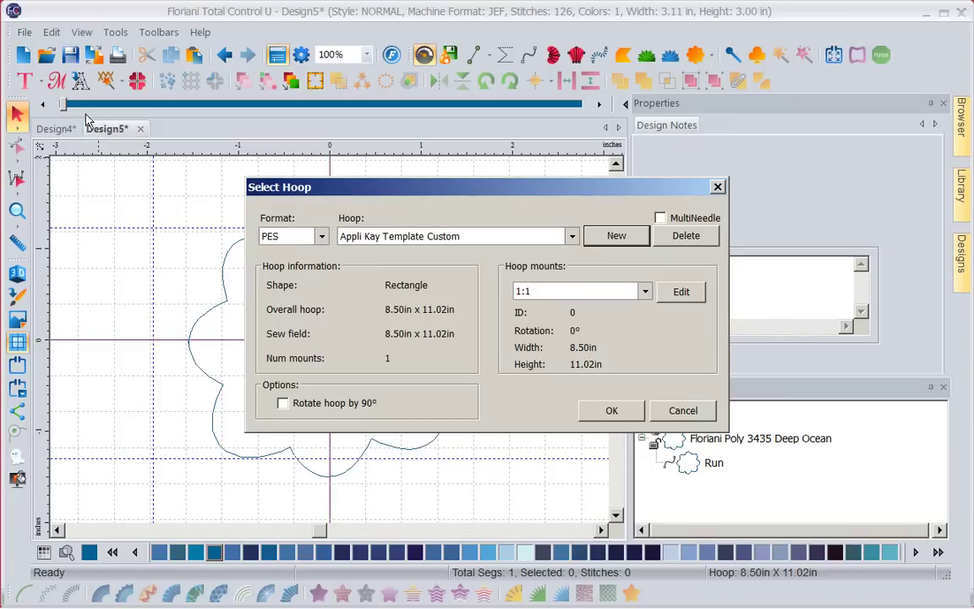
key("Return")
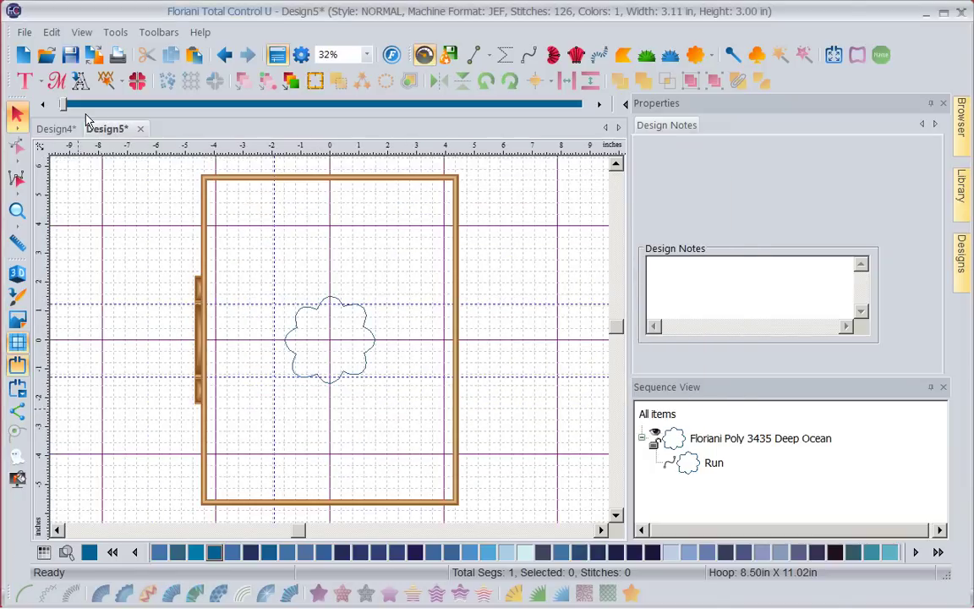
- Open the hoop selection and examine the standard and custom hoops listed for the PES format
key("ctrl+h")
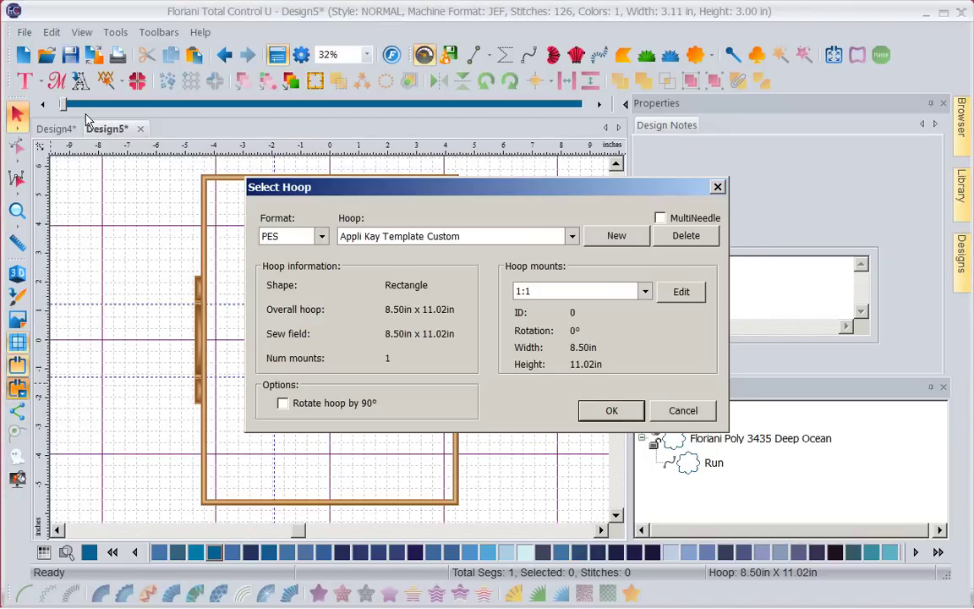
key("alt+Down")
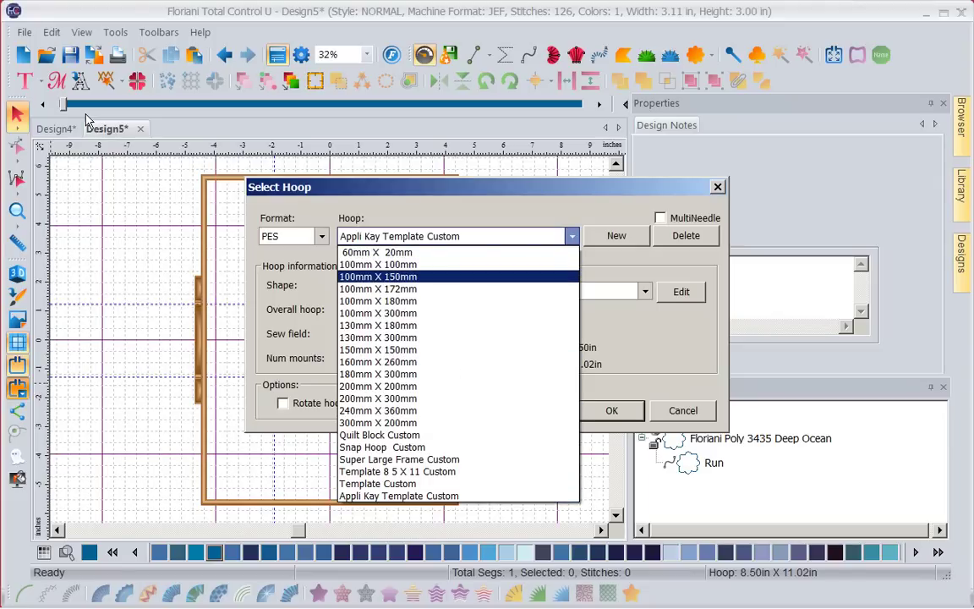
key("Down")
key("Down")
key("Down")
key("Down")
key("Up")
key("Up")
key("Up")
key("Up")
key("Up")
key("Up")
key("Down")
key("Down")
key("Down")
key("Down")
key("Down")
key("Down")
key("Down")
key("Down")
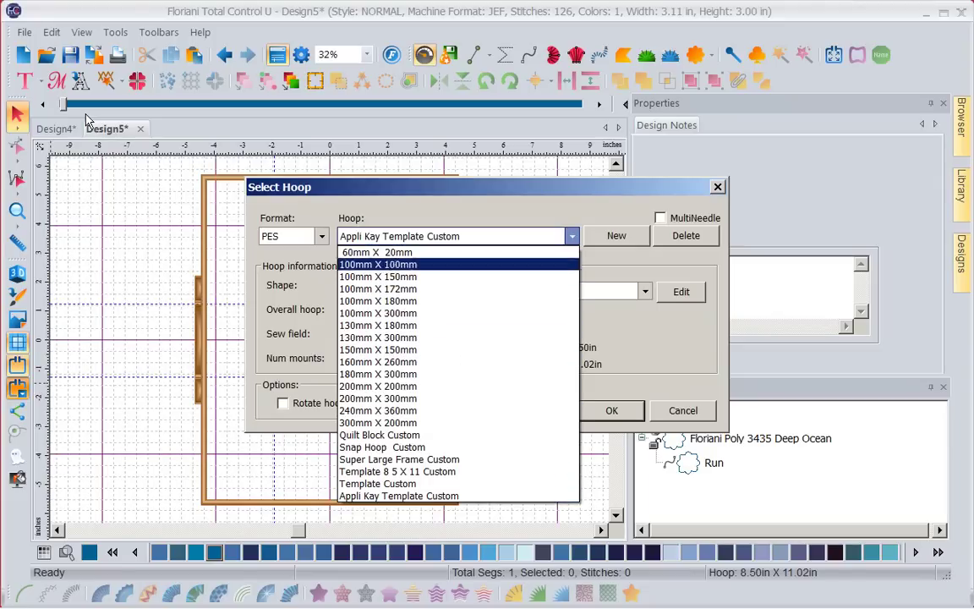
key("Down")
key("Down")
key("Down")
key("Down")
key("Down")
key("Up")
key("Up")
key("Up")
key("Up")
key("Up")
key("Up")
key("Up")
key("Up")
key("Up")
key("Up")
key("Up")
key("Up")
key("Up")
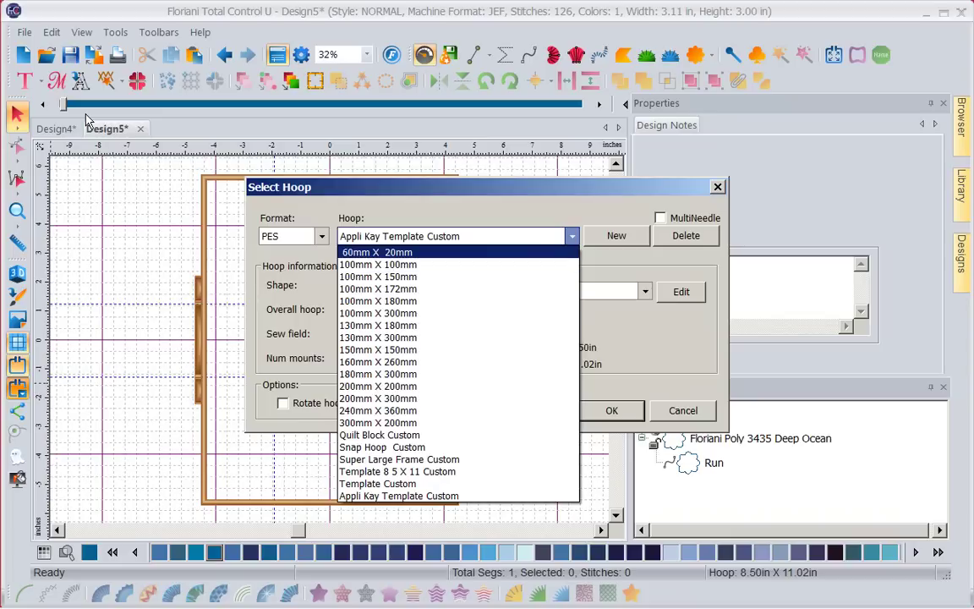
key("Down")
key("Down")
key("Down")
key("Down")
key("Down")
key("Down")
key("Down")
key("Down")
key("Down")
key("Down")
key("Down")
key("Down")
key("Down")
key("Down")
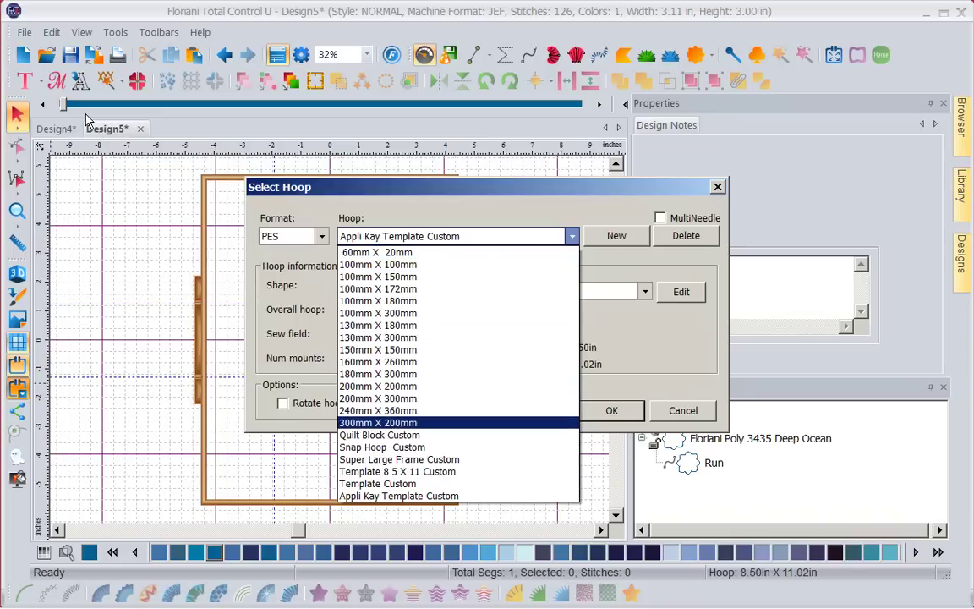
key("Down")
key("Down")
key("Down")
key("Down")
key("Down")
key("Up")
key("Up")
key("Up")
key("Up")
key("Up")
key("Up")
key("Up")
key("Up")
key("Up")
key("Up")
key("Up")
key("Up")
key("Up")
key("Up")
key("Up")
key("Up")
key("Up")
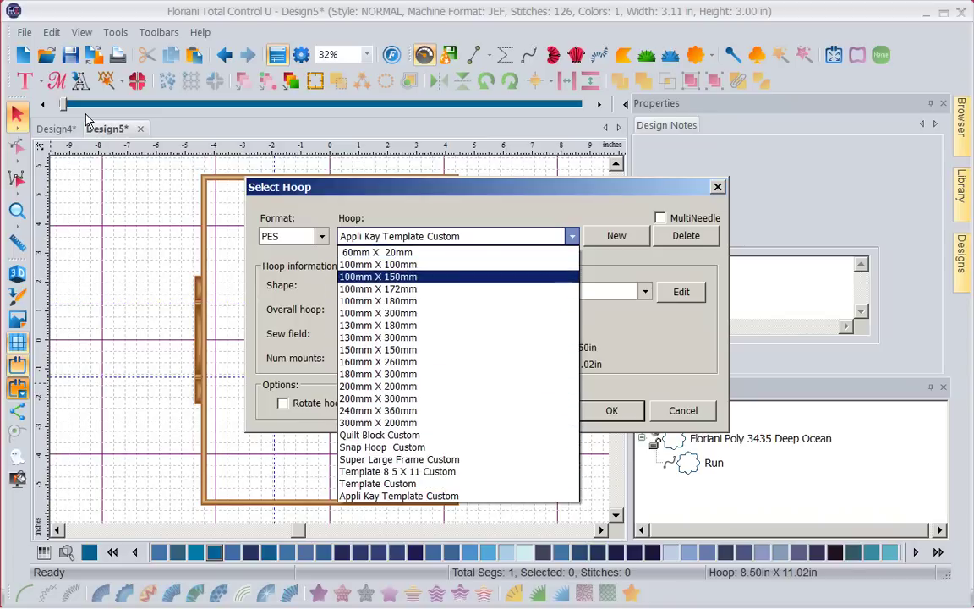
key("Up")
key("Up")
key("Down")
key("Down")
key("Down")
key("Down")
key("Down")
key("Down")
key("Down")
key("Down")
key("Down")
key("Down")
key("Down")
key("Down")
key("Down")
key("Down")
key("Down")
key("Down")
key("Down")
key("Down")
key("Down")
key("Down")
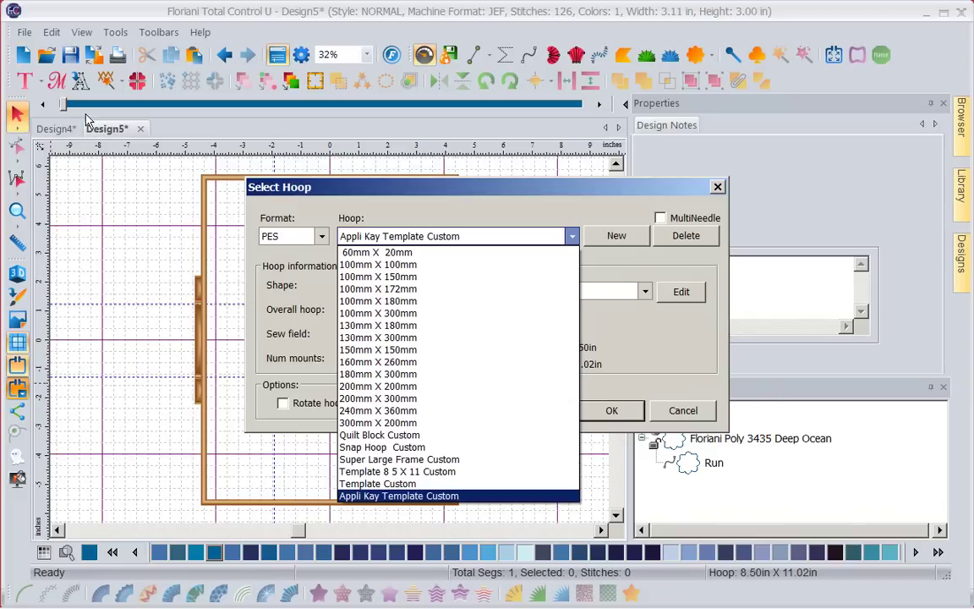
key("Up")
key("Up")
key("Up")
key("Up")
key("Up")
key("Up")
key("Up")
key("Up")
key("Up")
key("Up")
key("Up")
key("Up")
key("Up")
key("Up")
key("Up")
key("Up")
key("Up")
key("Up")
key("Up")
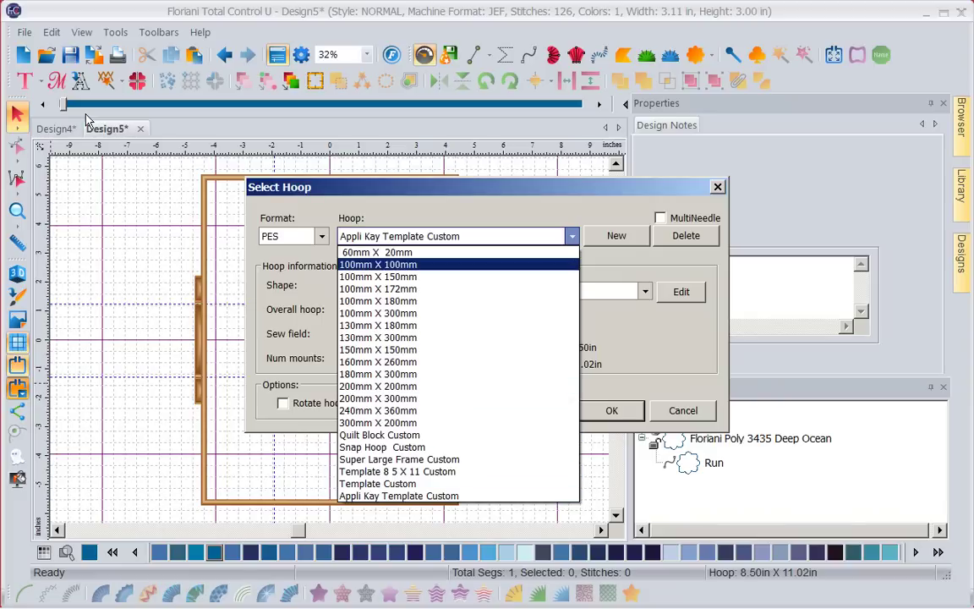
key("Escape")
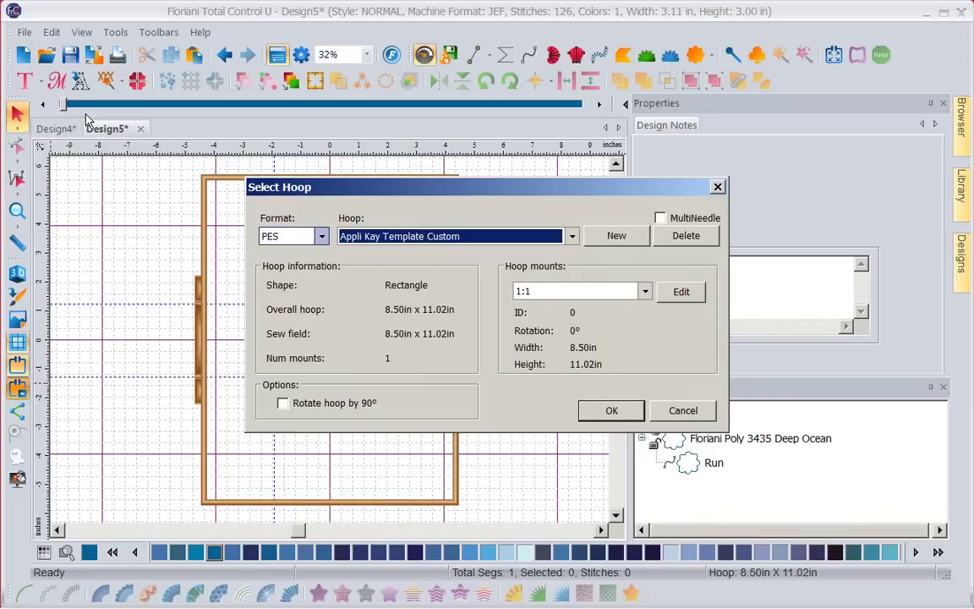
- Switch the hoop format to SEW and examine the hoops offered for it
key("shift+Tab")
key("alt+Down")
key("Up")
key("Up")
key("Up")
key("Up")
key("Up")
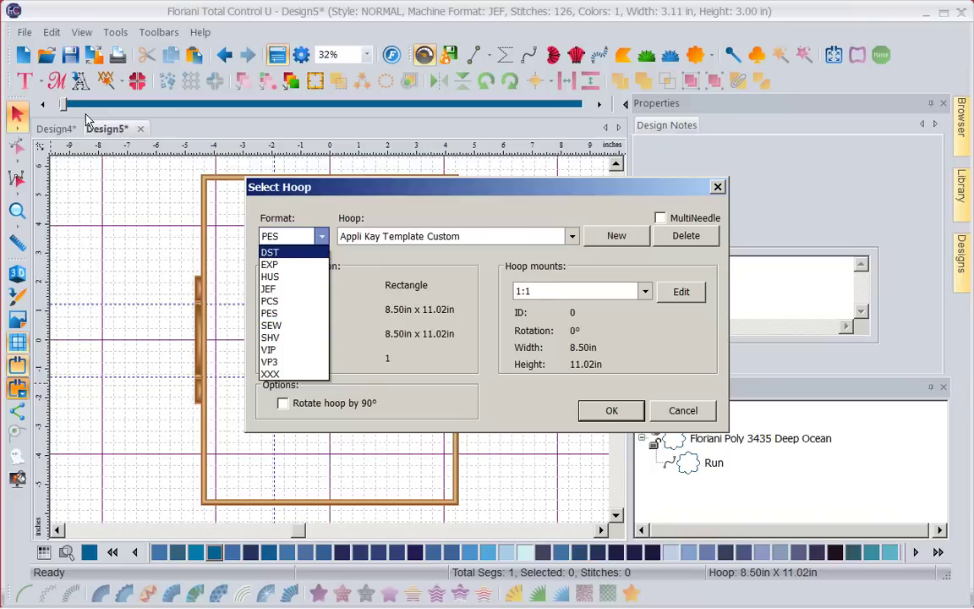
key("Down")
key("Down")
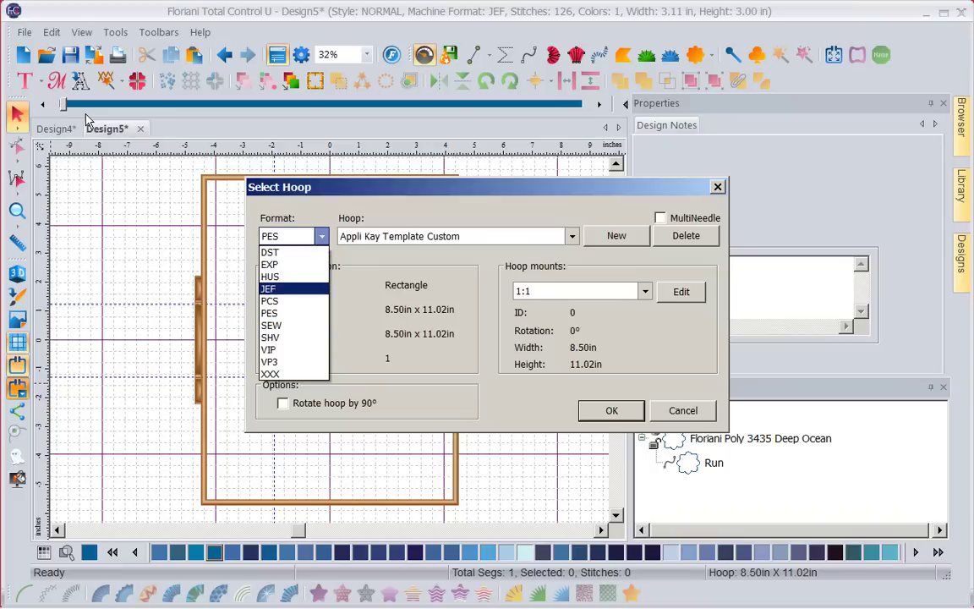
key("Down")
key("Down")
key("Down")
key("Down")
key("Return")
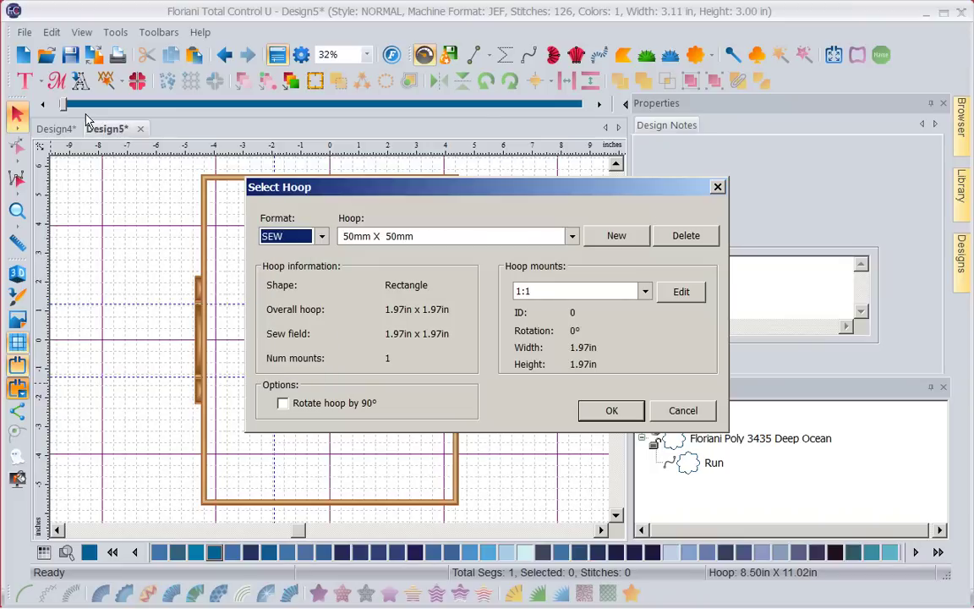
key("Tab")
key("alt+Down")
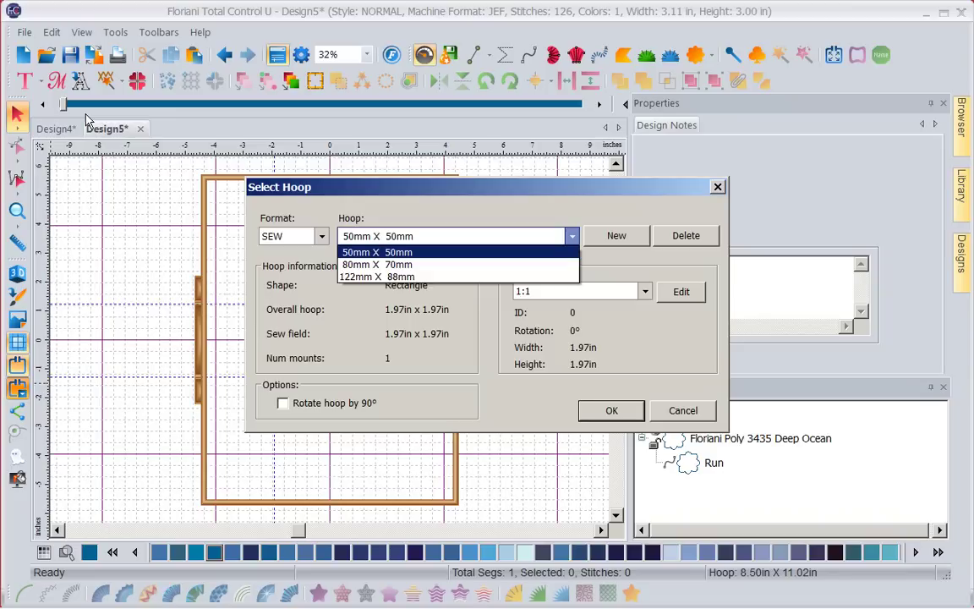
key("shift+Tab")
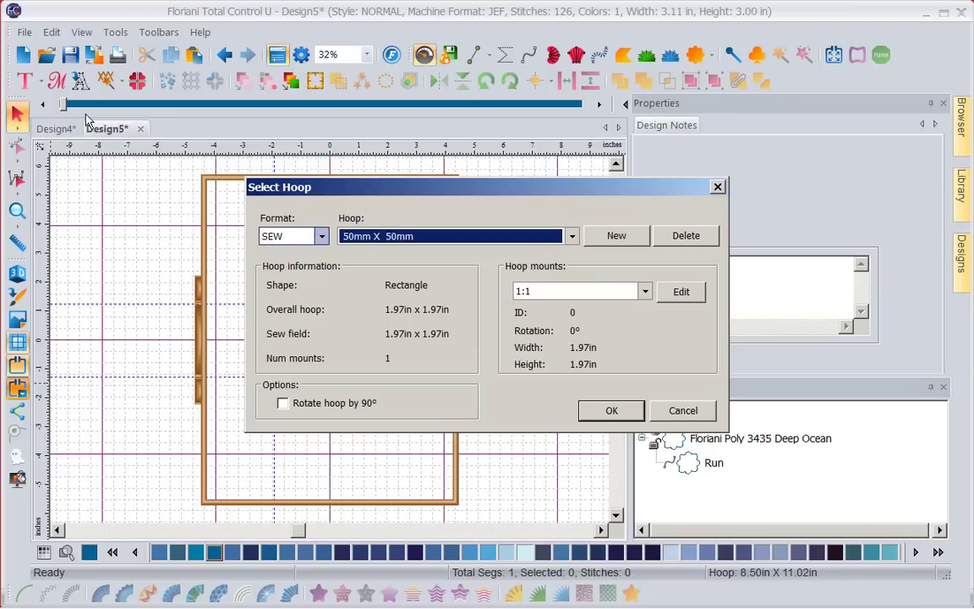
- Switch the hoop format back to PES and apply the 60mm X 20mm hoop
key("alt+Down")
key("Up")
key("Up")
key("Up")
key("Up")
key("Down")
key("Down")
key("Down")
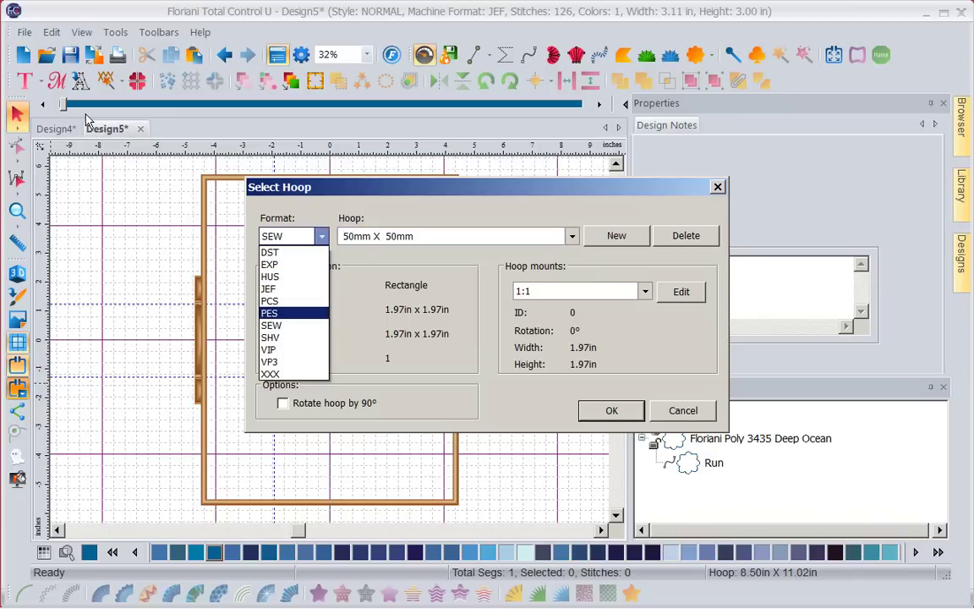
key("Return")
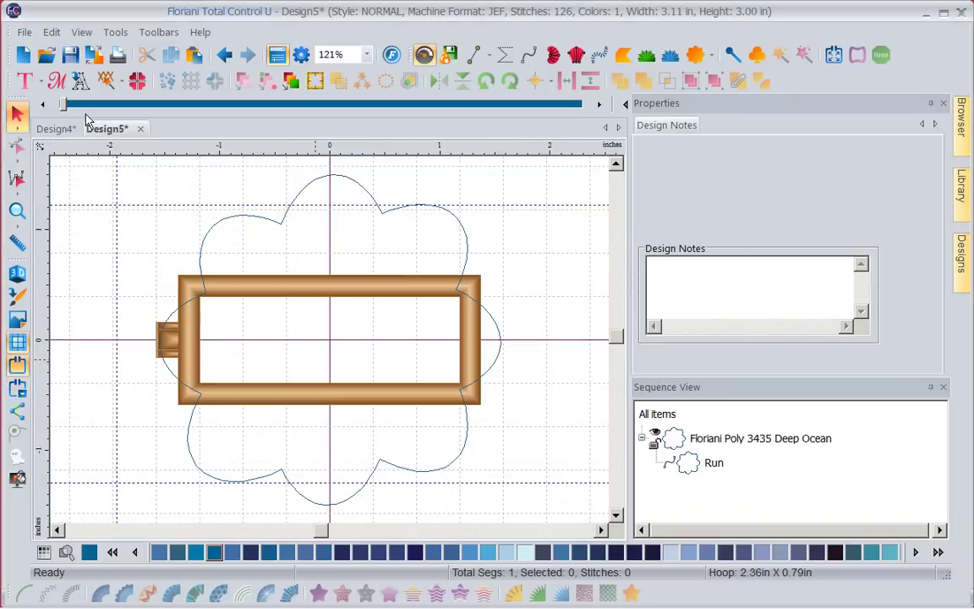
- Reopen the hoop selection and apply the Appli Kay Template Custom hoop to the design
left_click(17, 388)
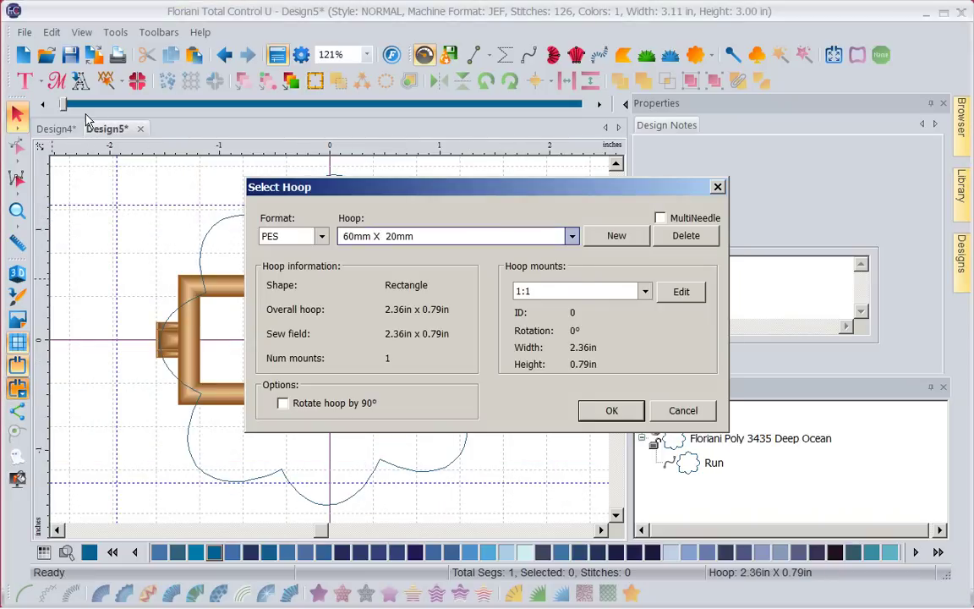
key("alt+Down")
key("q")
key("Down")
key("Down")
key("Down")
key("Down")
key("Down")
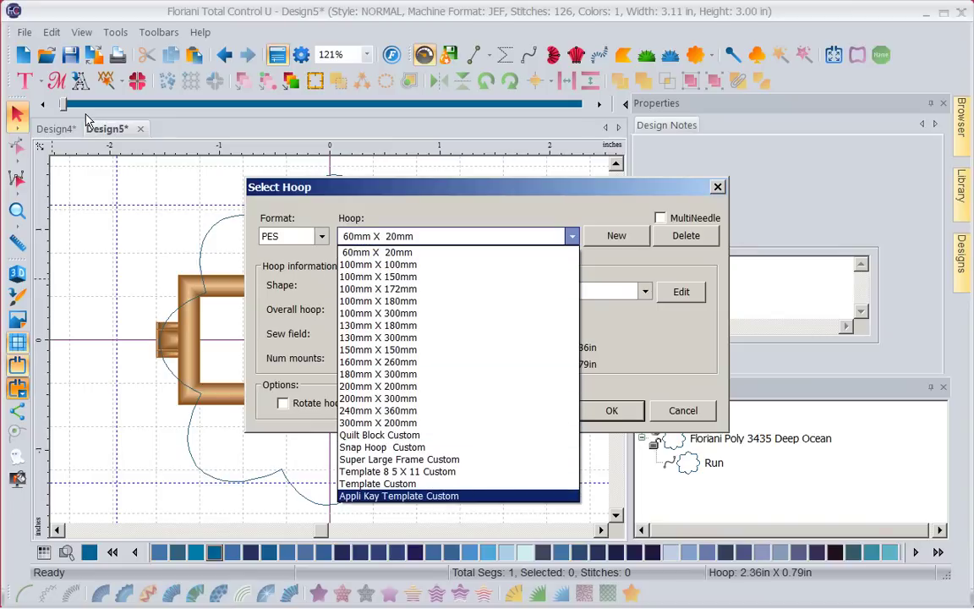
key("Return")
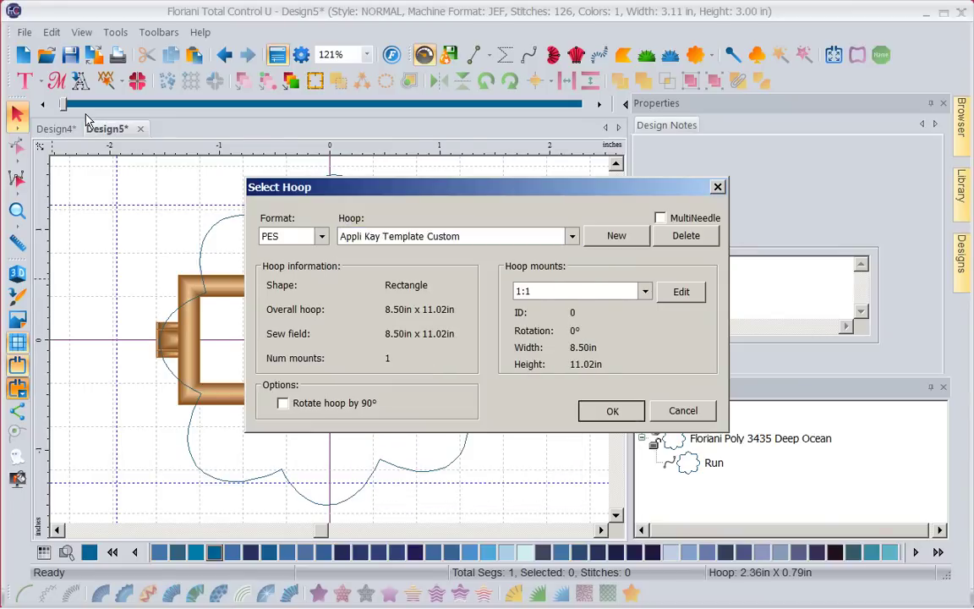
key("Return")
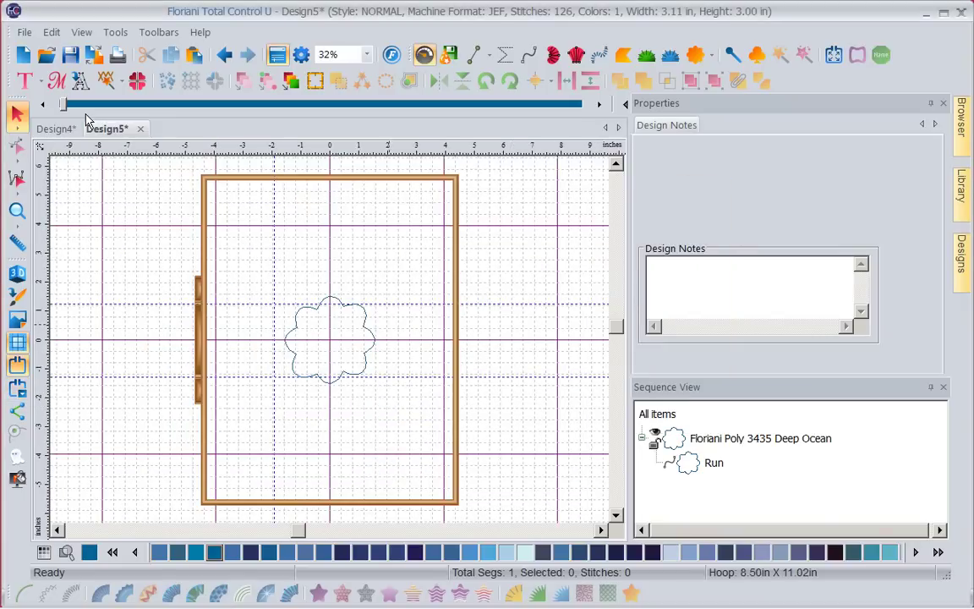
- Set up a repeat of the whole flower outline, 2 across and 3 down, with a horizontal distance of 0.06 in
key("ctrl+a")
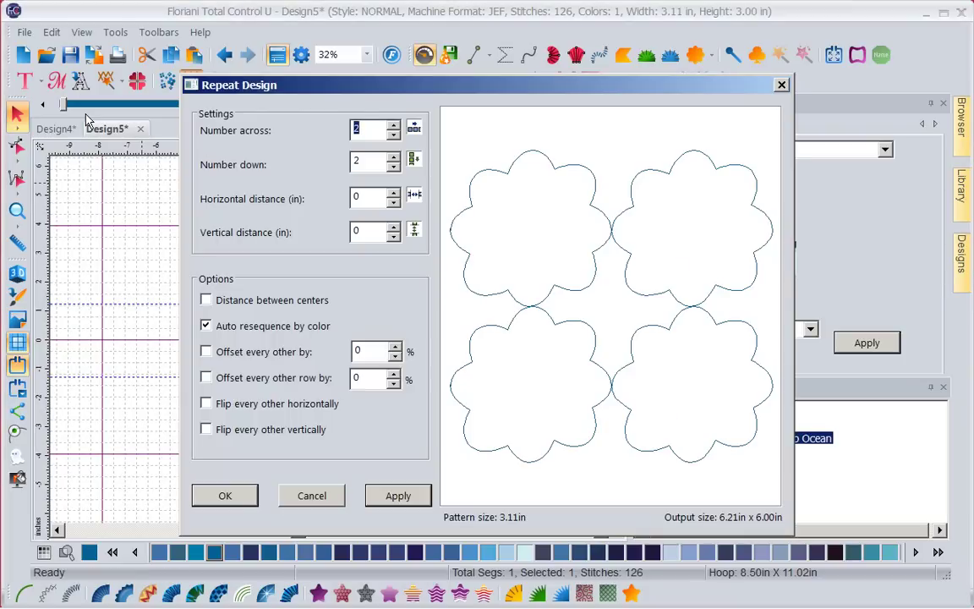
key("Tab")
type("3")
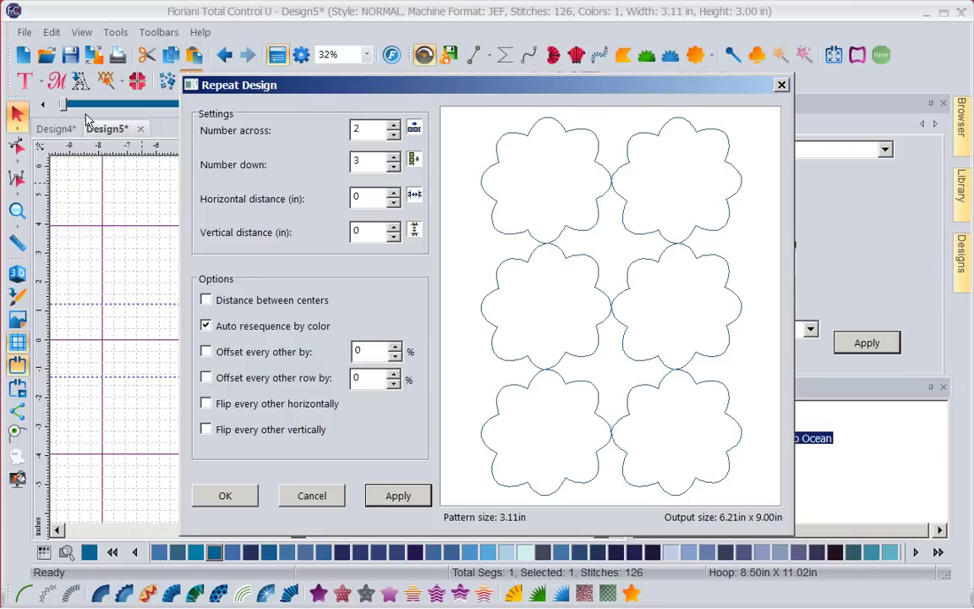
key("Tab")
key("Up")
key("Up")
key("Up")
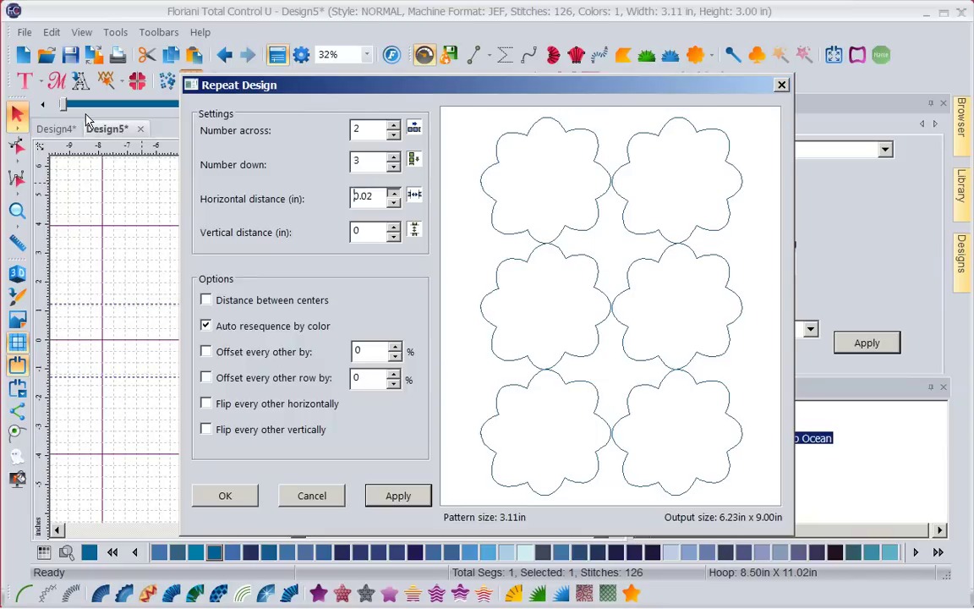
key("Up")
key("Up")
key("Up")
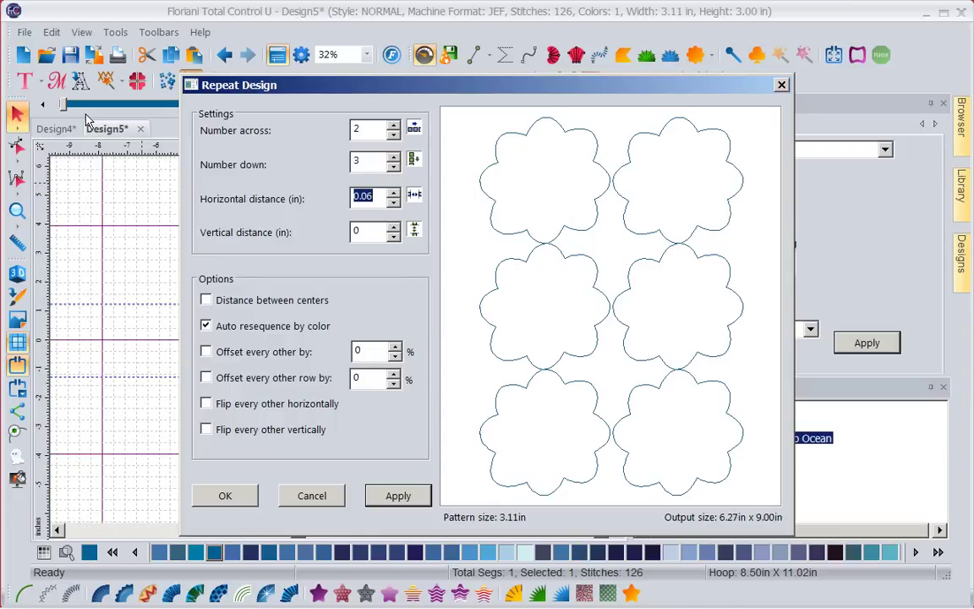
- Create the repeats with a vertical distance of 0.09 in and move all six flowers inside the hoop
key("Tab")
key("Up")
key("Up")
key("Up")
key("Up")
key("Up")
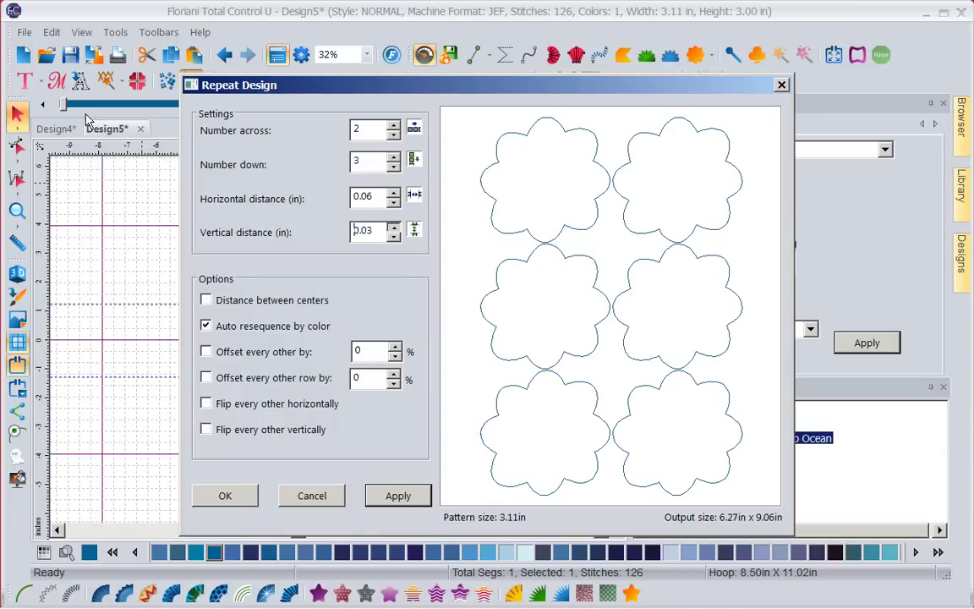
key("Up")
key("Up")
key("Up")
key("Up")
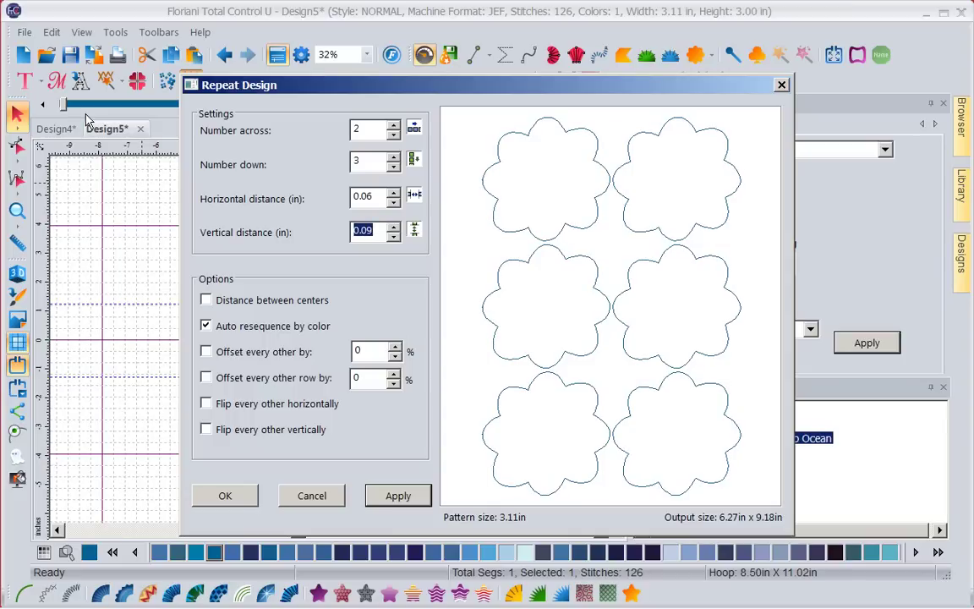
key("Tab")
key("Return")
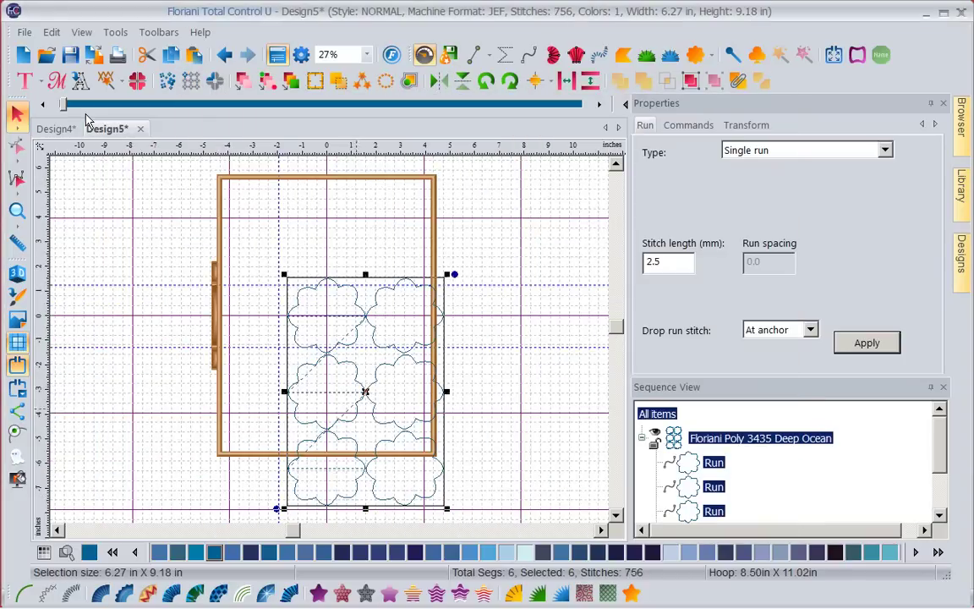
left_click_drag(365, 392, 285, 253)
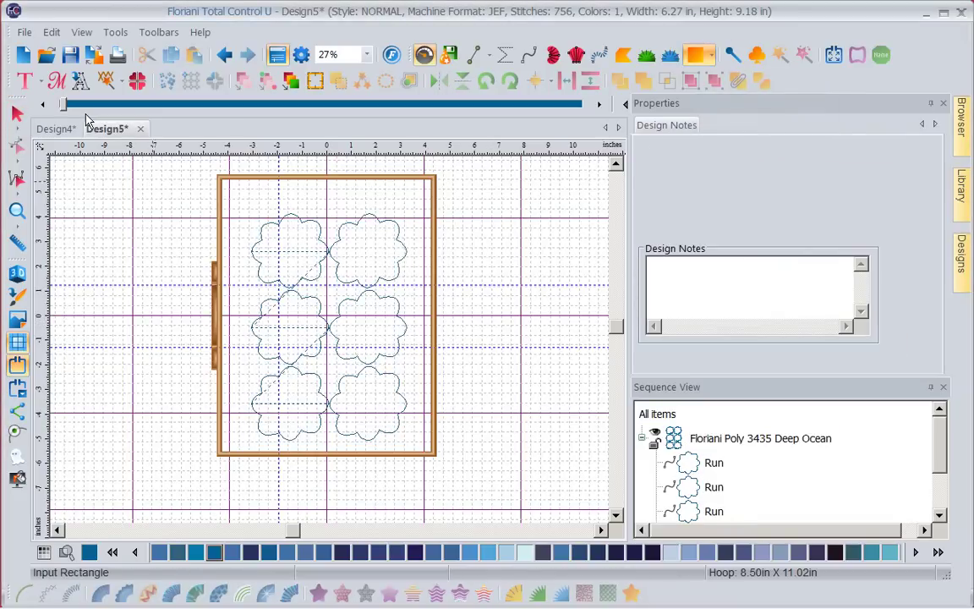
- Draw a rectangle around the flowers, size it 8.5 in by 11 in without maintaining the aspect ratio, and delete it
left_click_drag(181, 183, 471, 488)
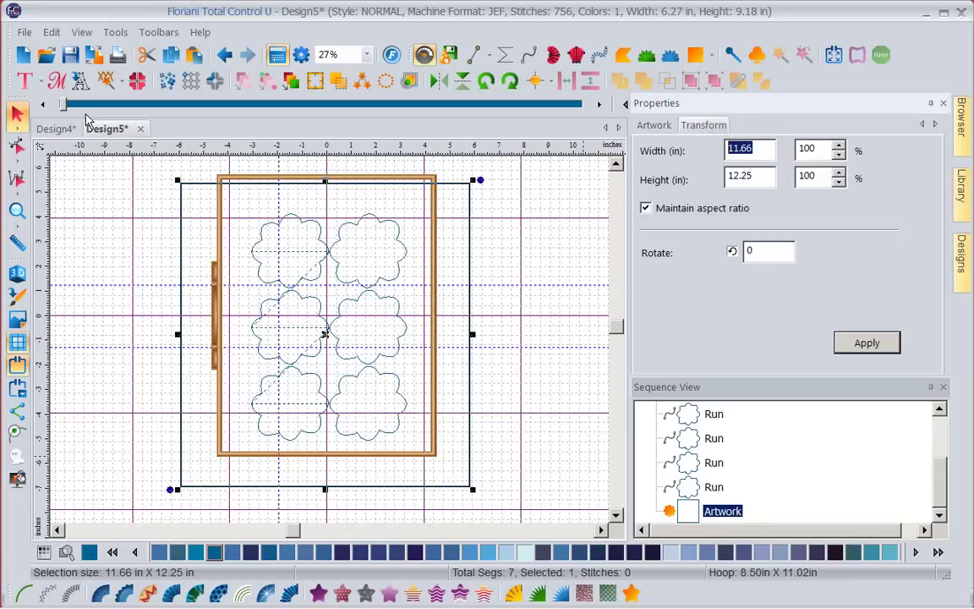
type("8.5")
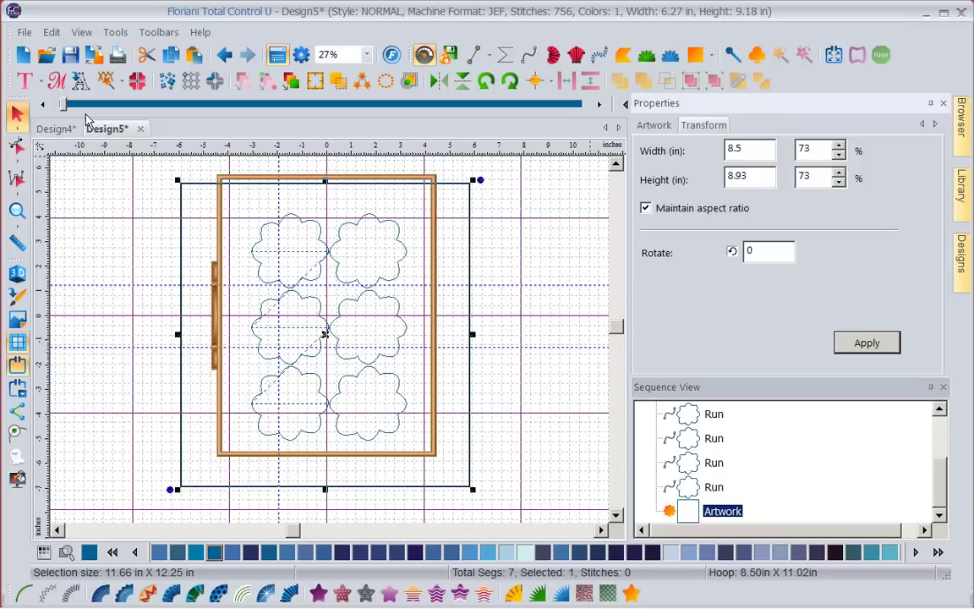
key("alt+m")
key("Tab")
type("11.")
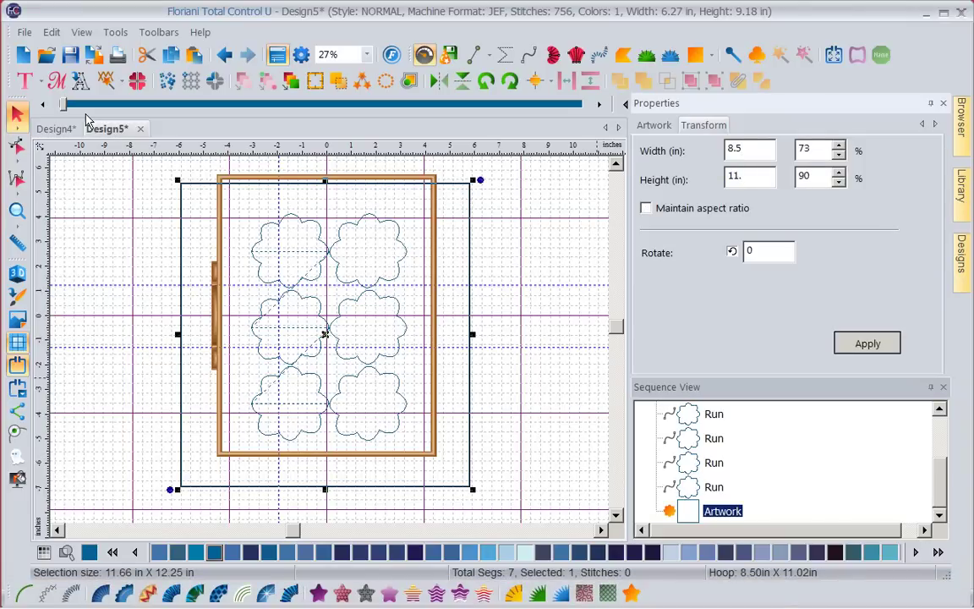
key("Return")
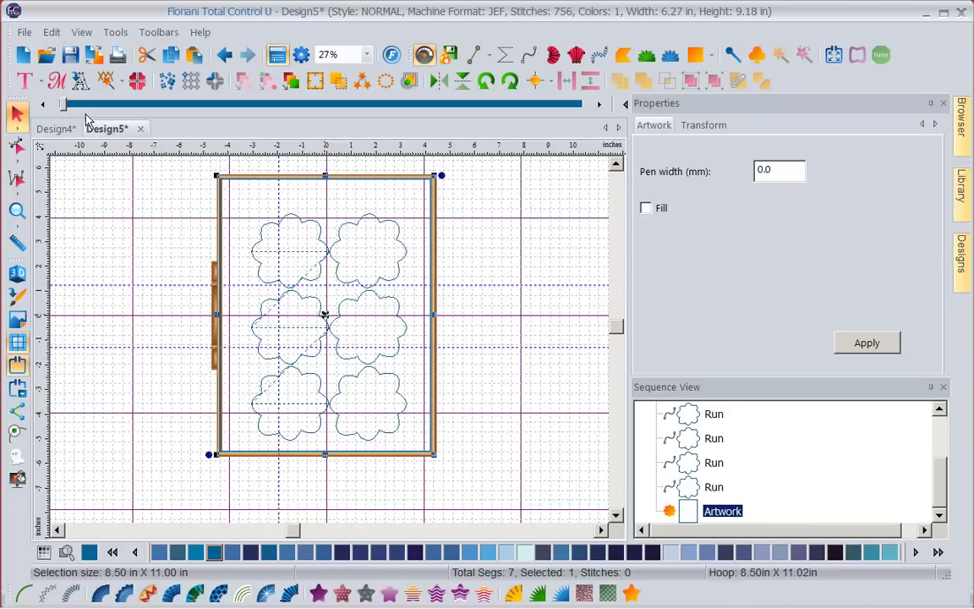
key("Delete")
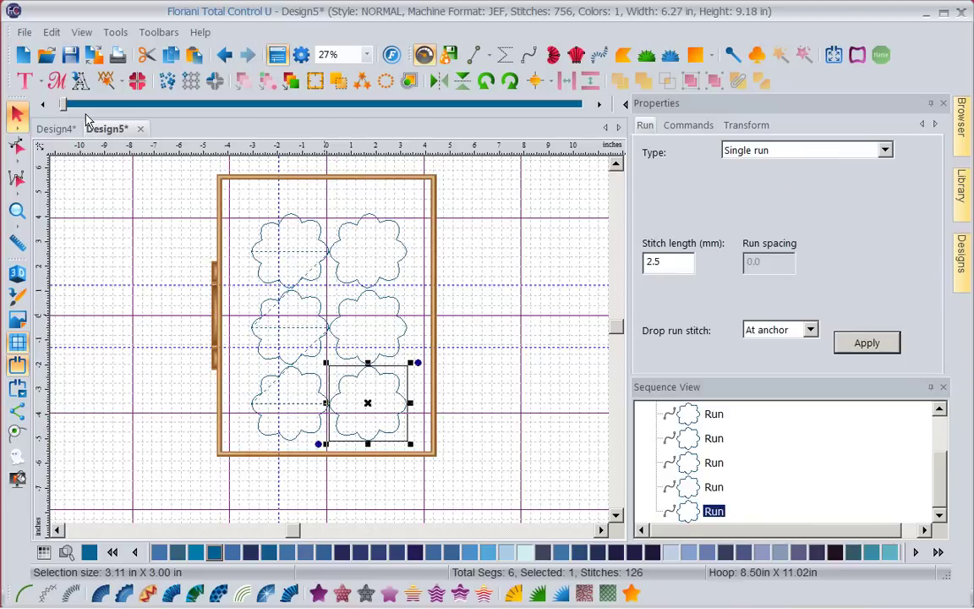
key("Escape")
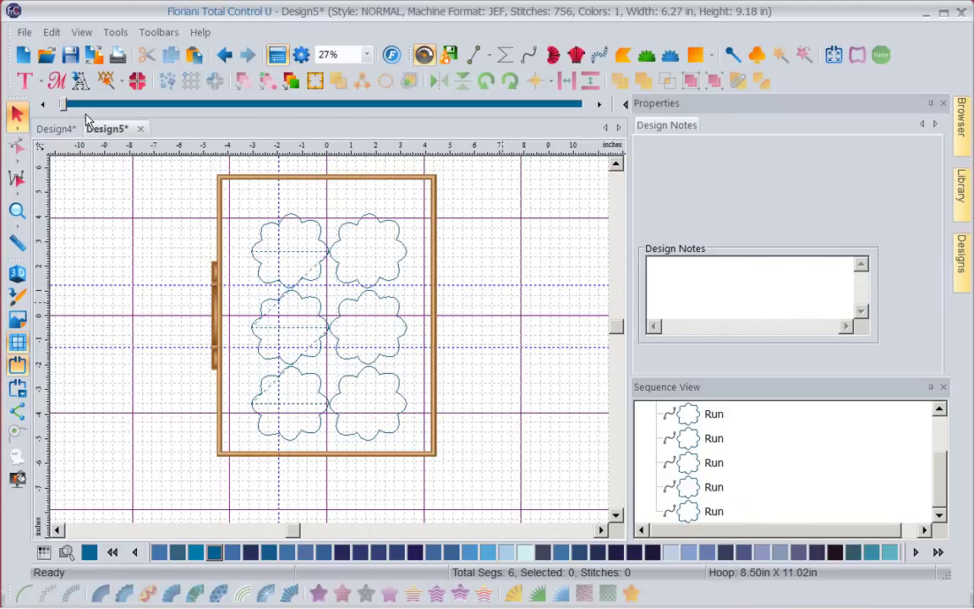
- Open the print preview of the six-flower template
key("alt")
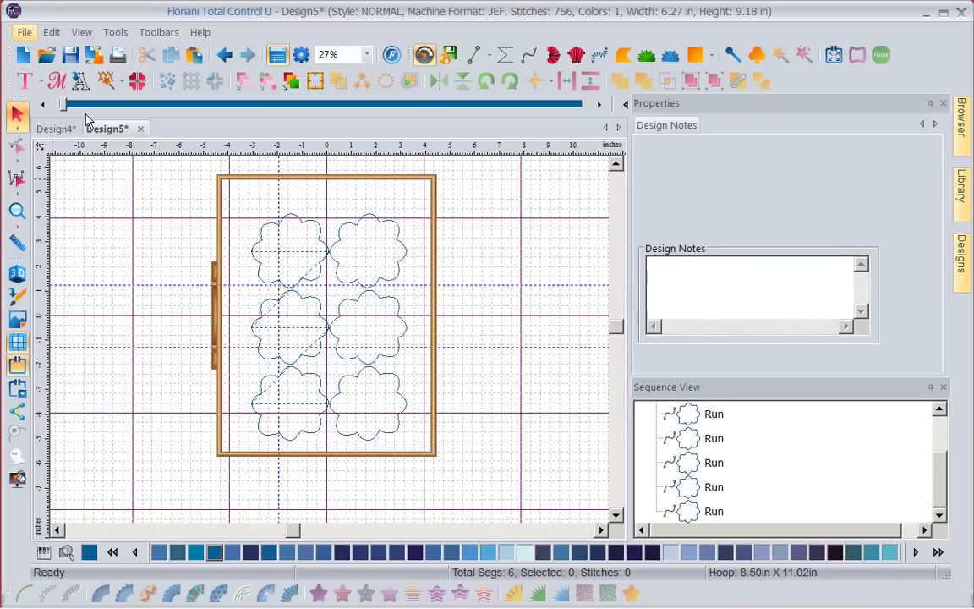
key("Down")
key("Down")
key("Down")
key("Down")
key("Down")
key("Down")
key("Down")
key("Down")
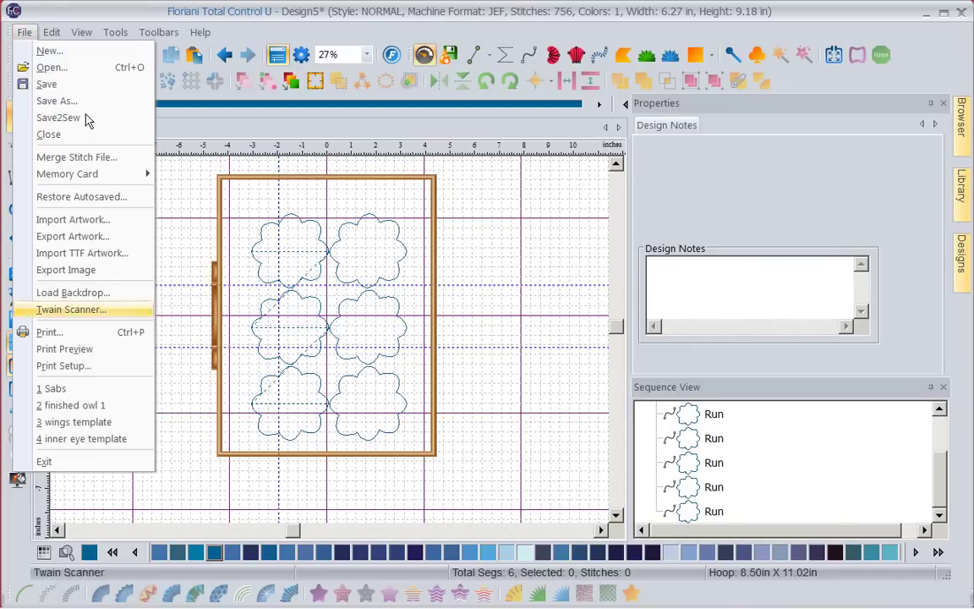
key("Down")
key("Down")
key("Return")
- Turn on Print Color Analysis and Show Crosshair in the template's print settings
key("Right")
key("Right")
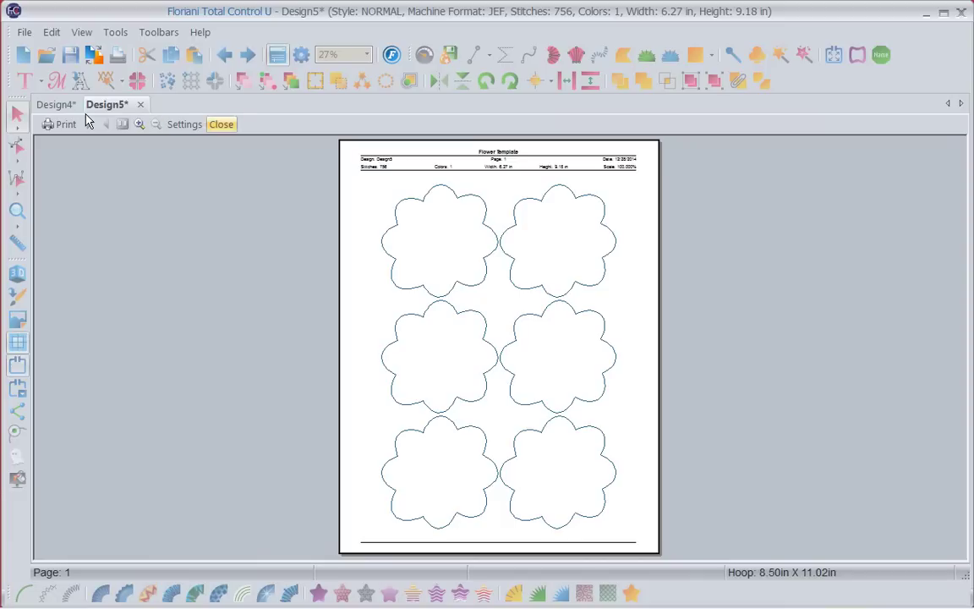
key("Left")
key("Return")
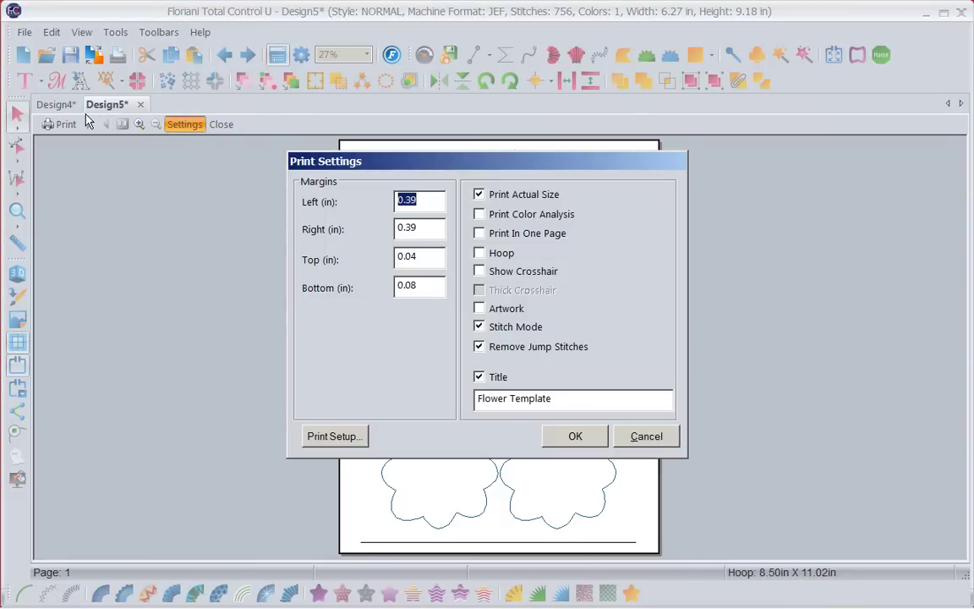
key("Tab")
key("space")
key("space")
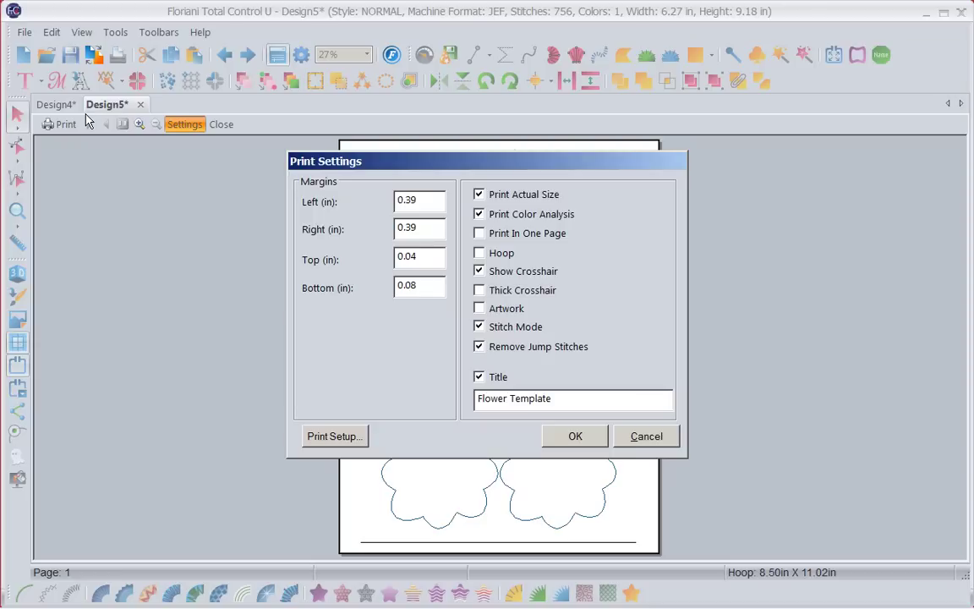
key("Return")
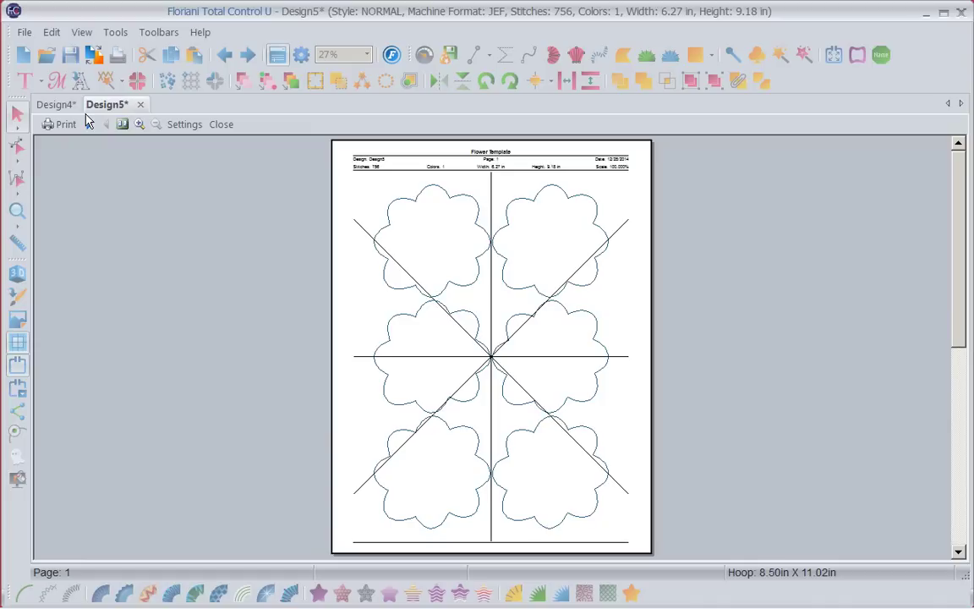
- Turn off Show Crosshair in the print settings and title the printout Flower Template
key("Return")
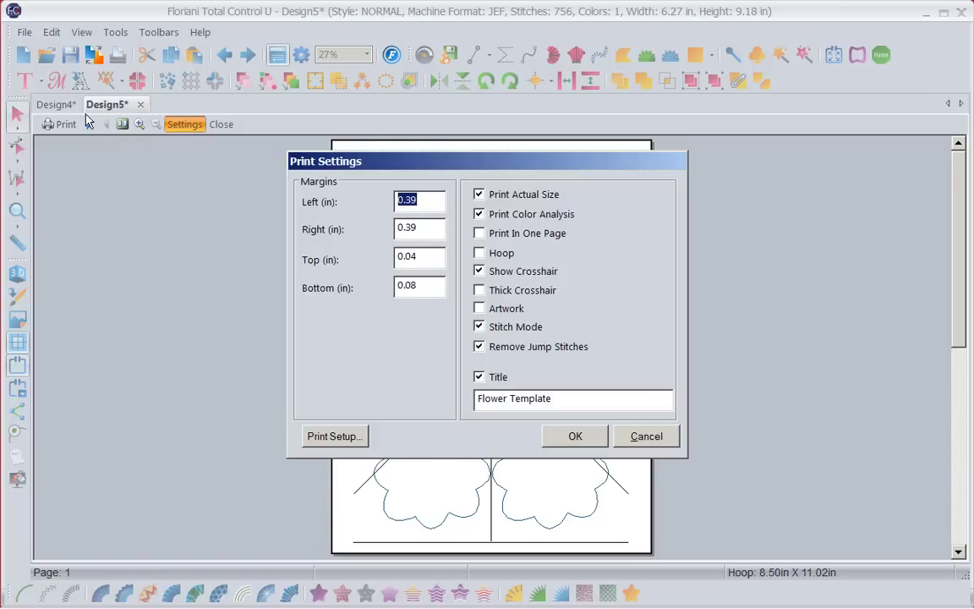
key("End")
key("space")
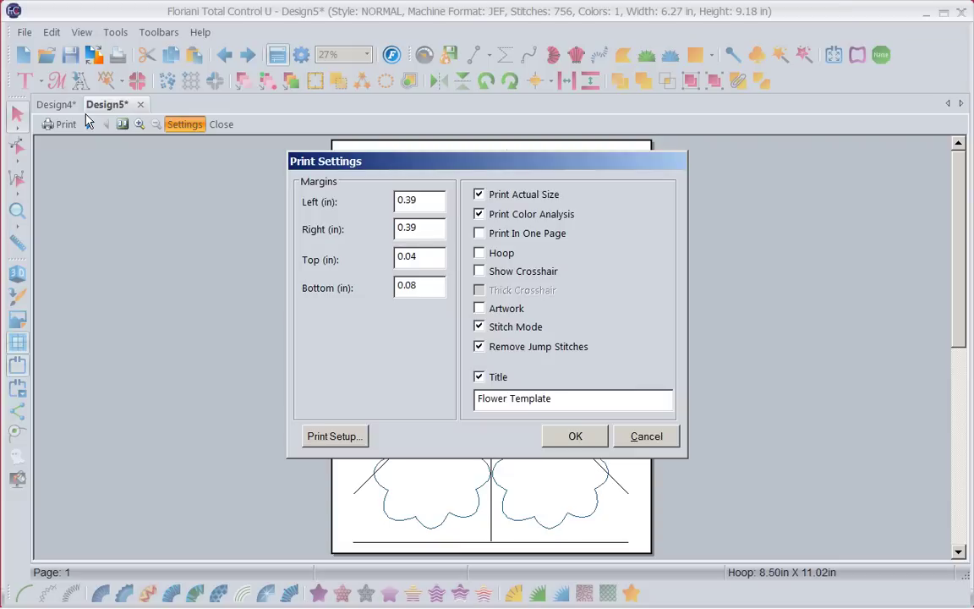
key("space")
key("space")
key("Tab")
type("Flower Template")
key("Return")
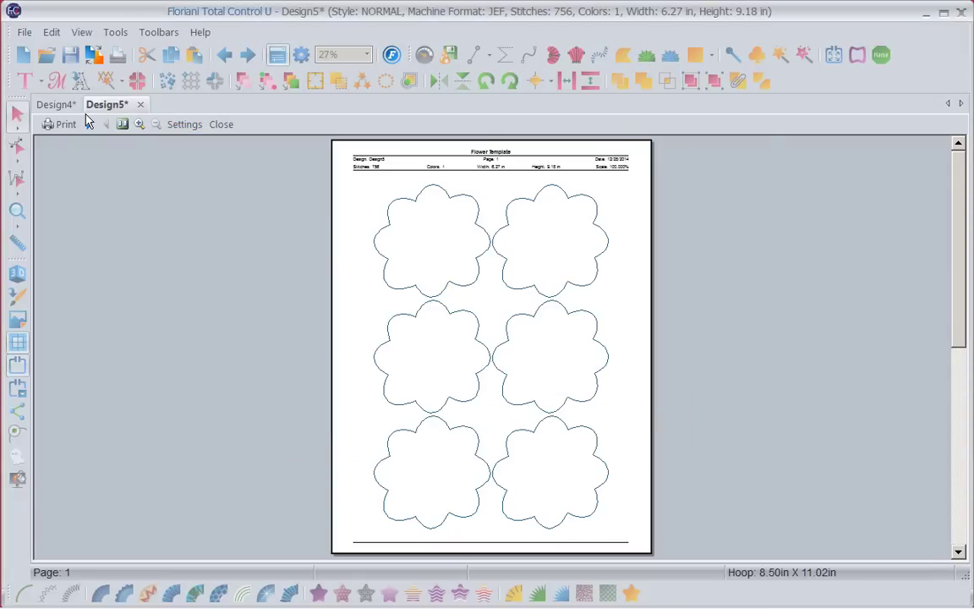
- Check the enlarged template preview and close it, and return to Design4 to review its placement and tack down runs
key("ctrl+plus")
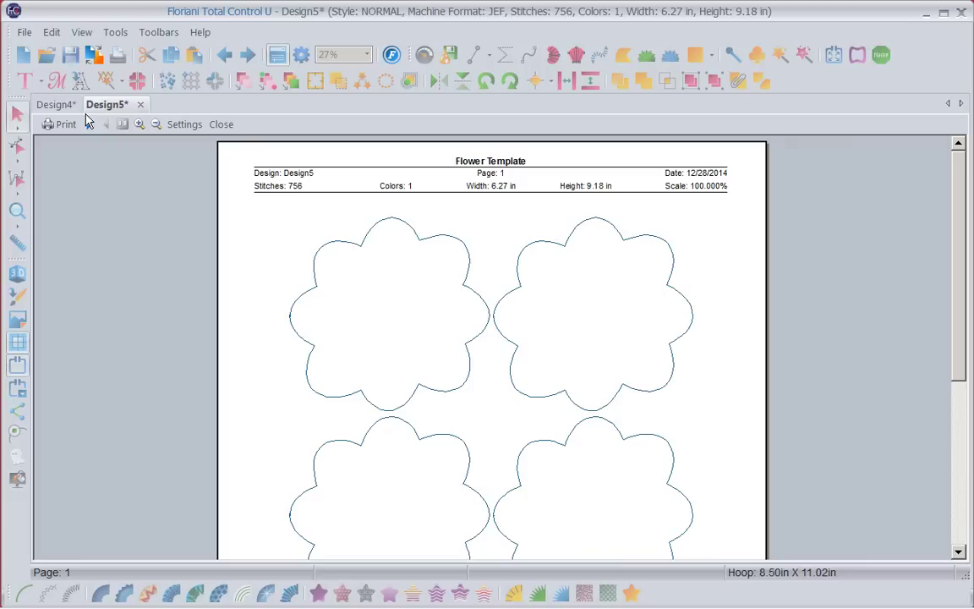
left_click(221, 124)
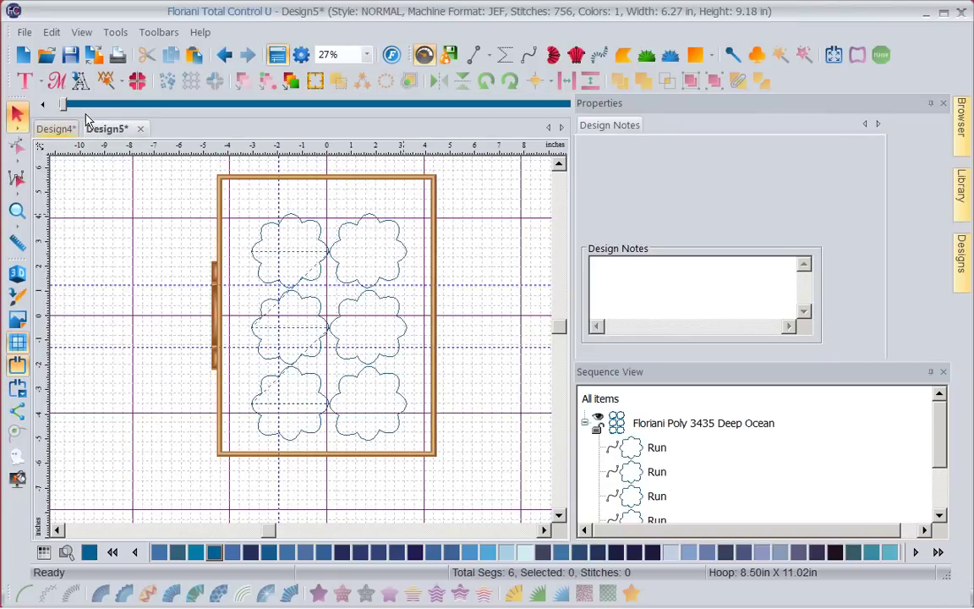
left_click(59, 129)
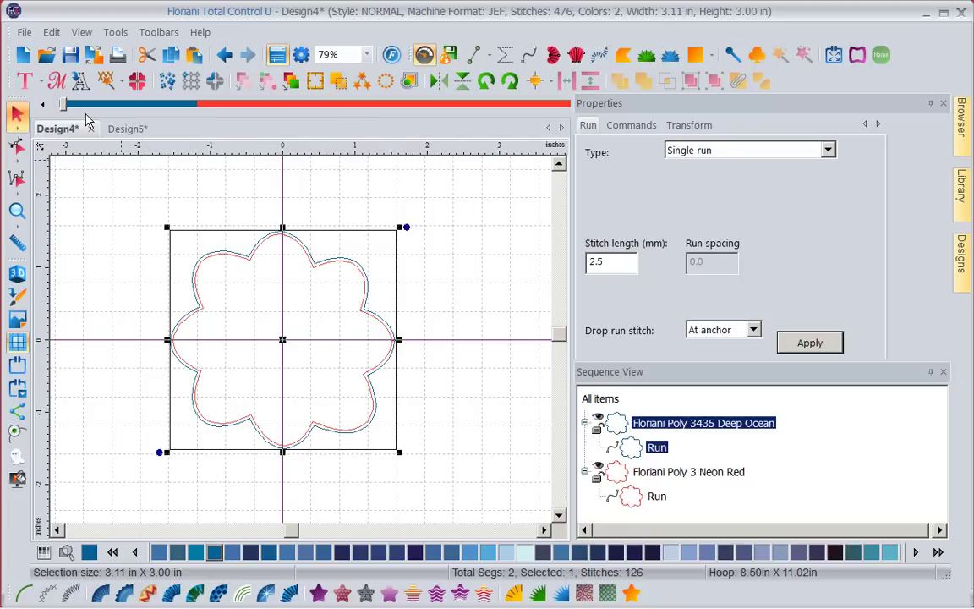
key("Escape")
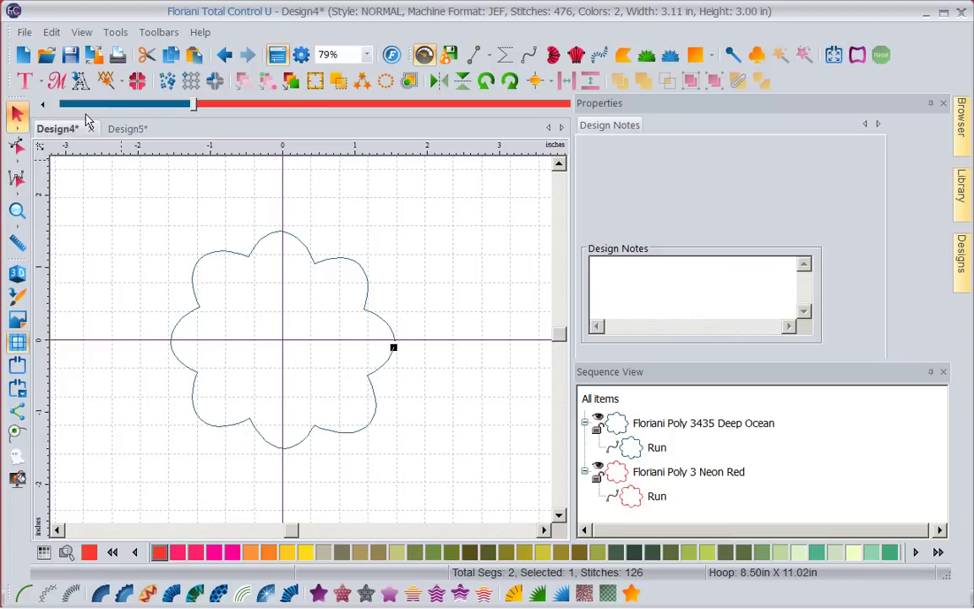
key("Escape")
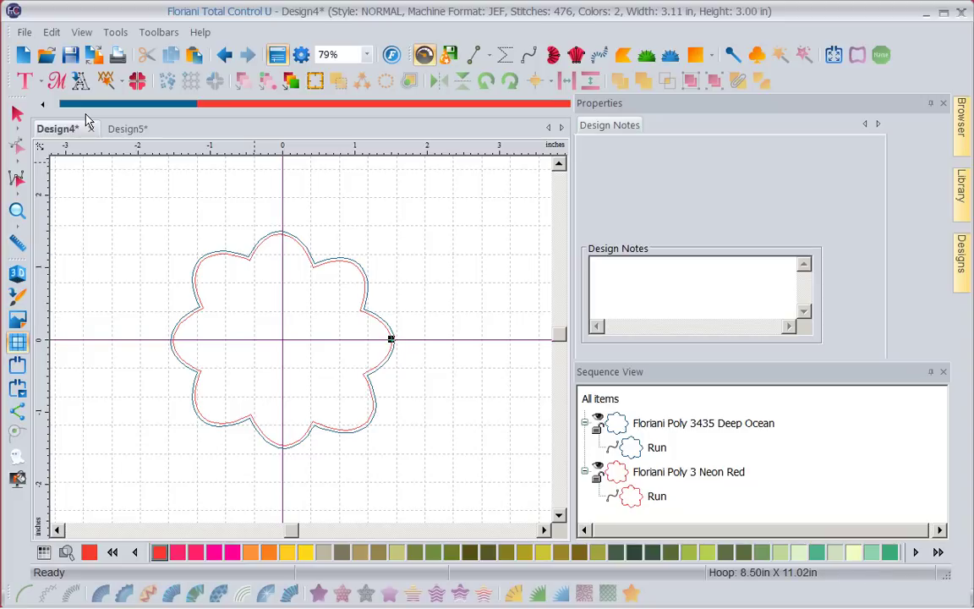
- Start a new design and add the custom flower shape centred on the origin, about 4.7 in wide
left_click(23, 54)
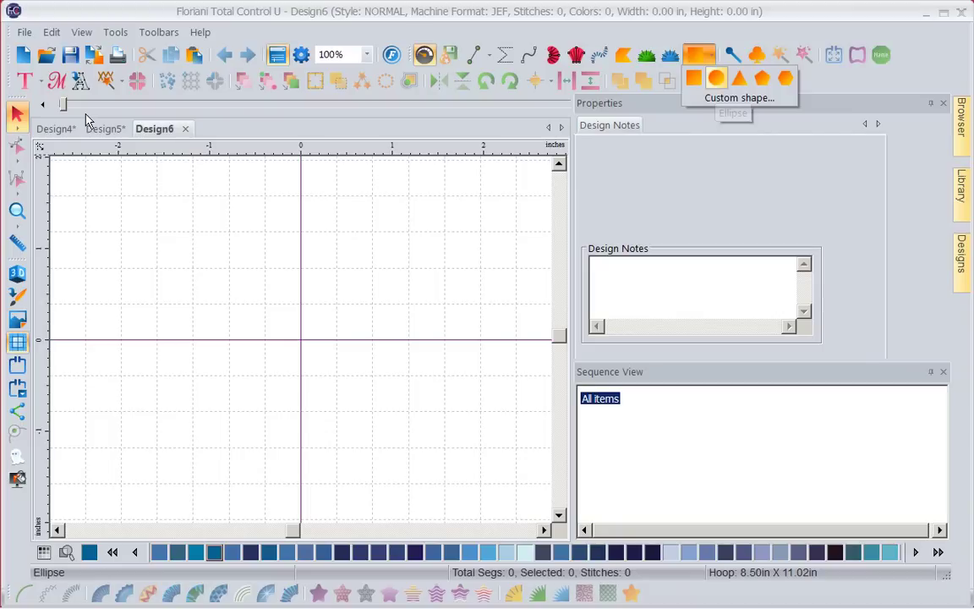
key("Return")
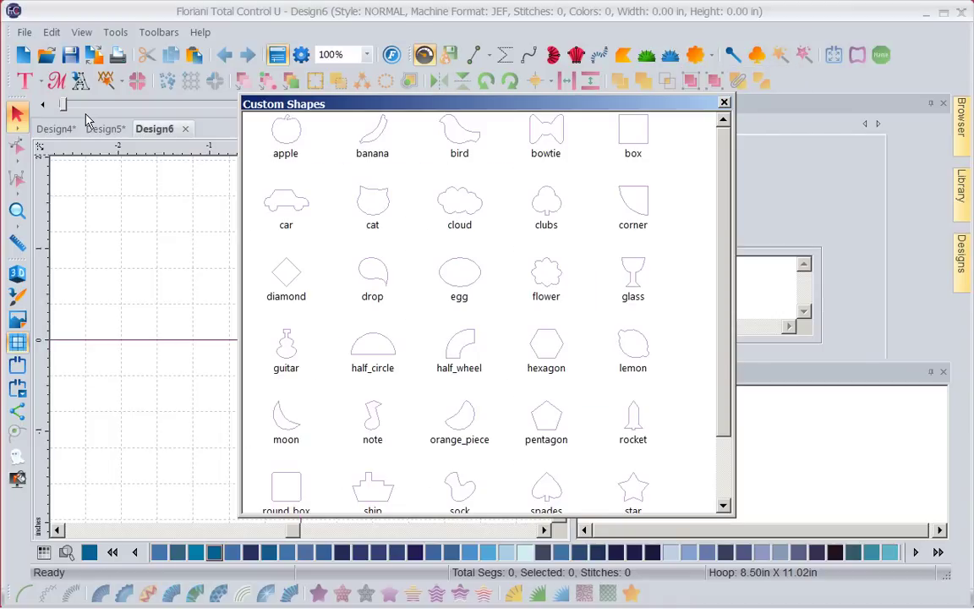
key("Return")
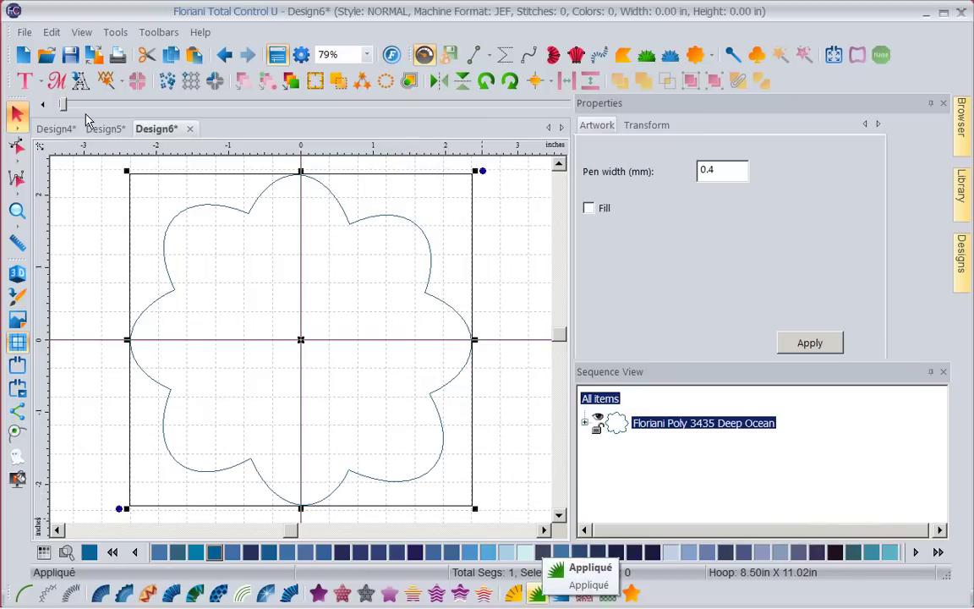
- Convert the flower outline to an appliqué and set its appliqué type to Blanket
left_click(537, 594)
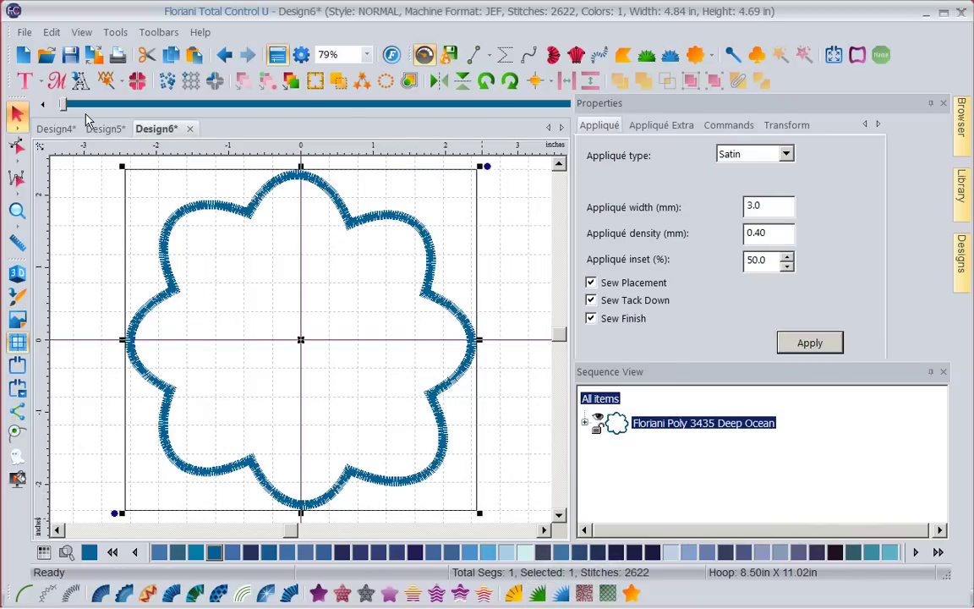
key("alt+Down")
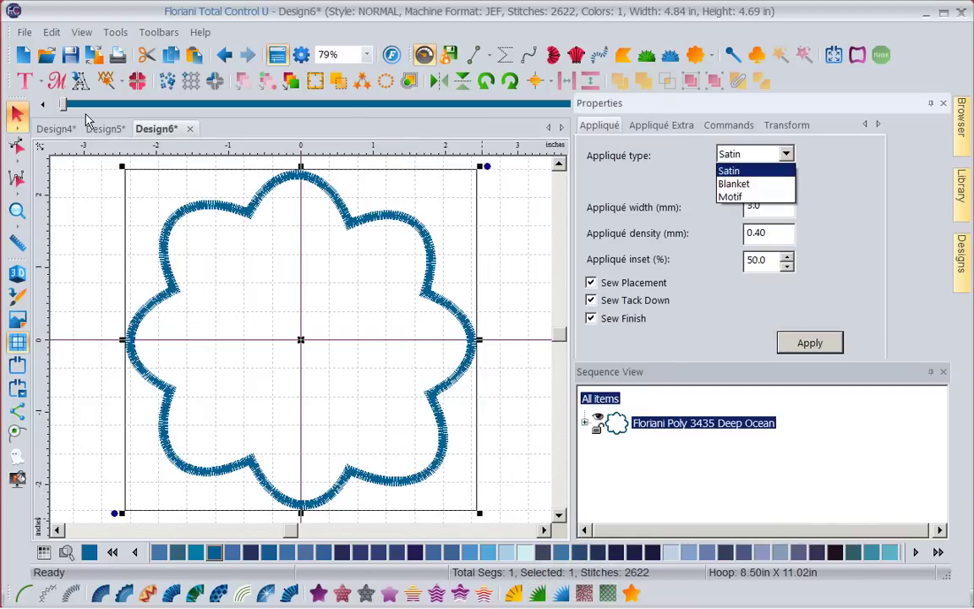
key("Down")
key("Return")
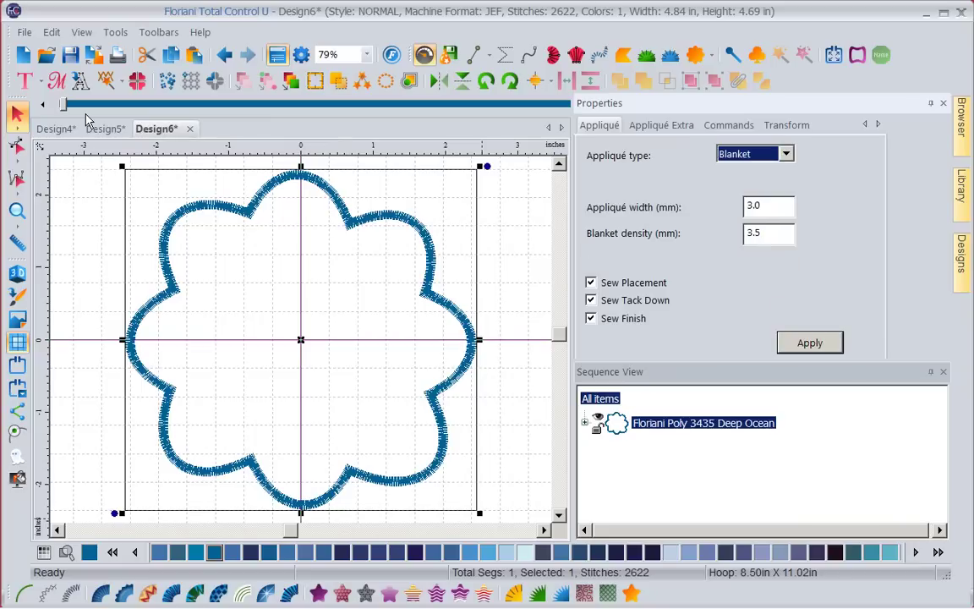
key("Return")
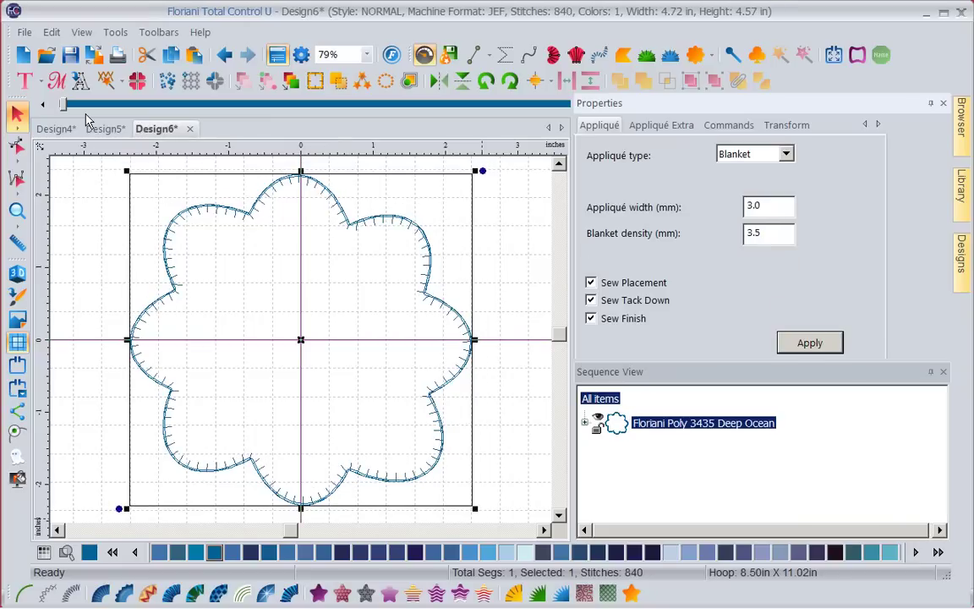
- Change the flower's appliqué type to Motif
key("alt+Down")
key("Up")
key("Down")
key("Down")
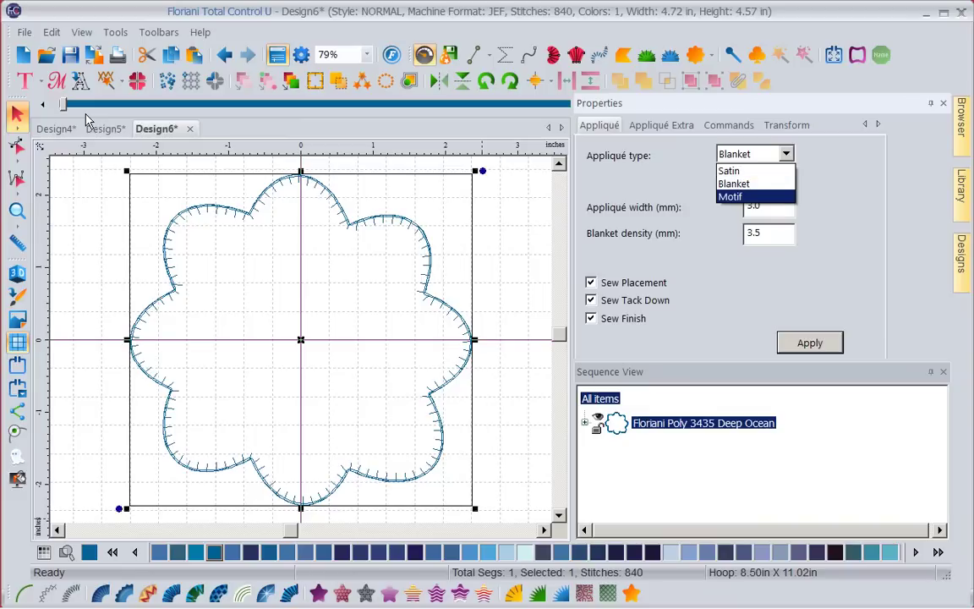
key("Return")
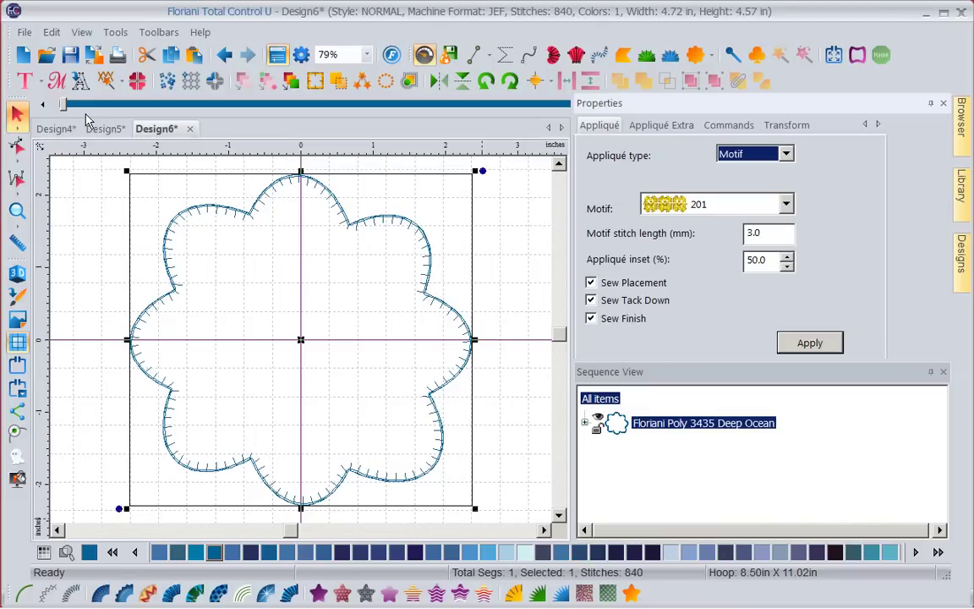
- Choose motif f073 from the motif library for the flower appliqué's edge and apply the change
key("Tab")
key("alt+Down")
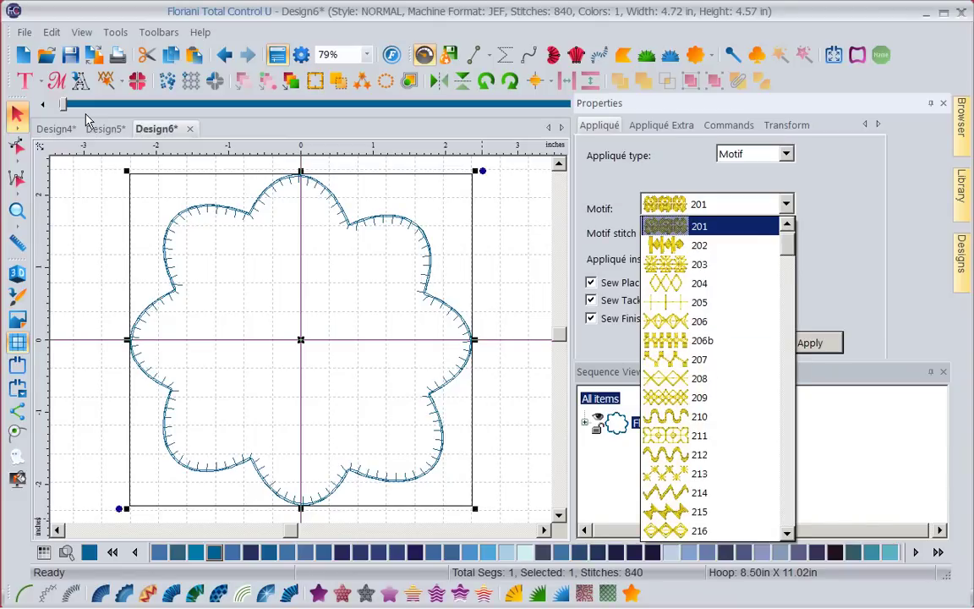
scroll(86, 118, "down", 20)
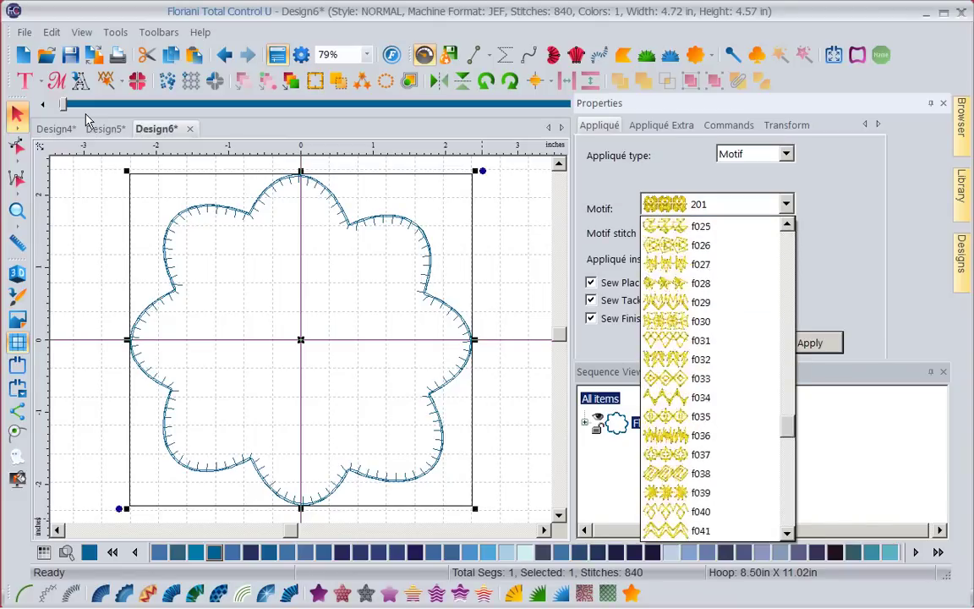
scroll(86, 119, "down", 19)
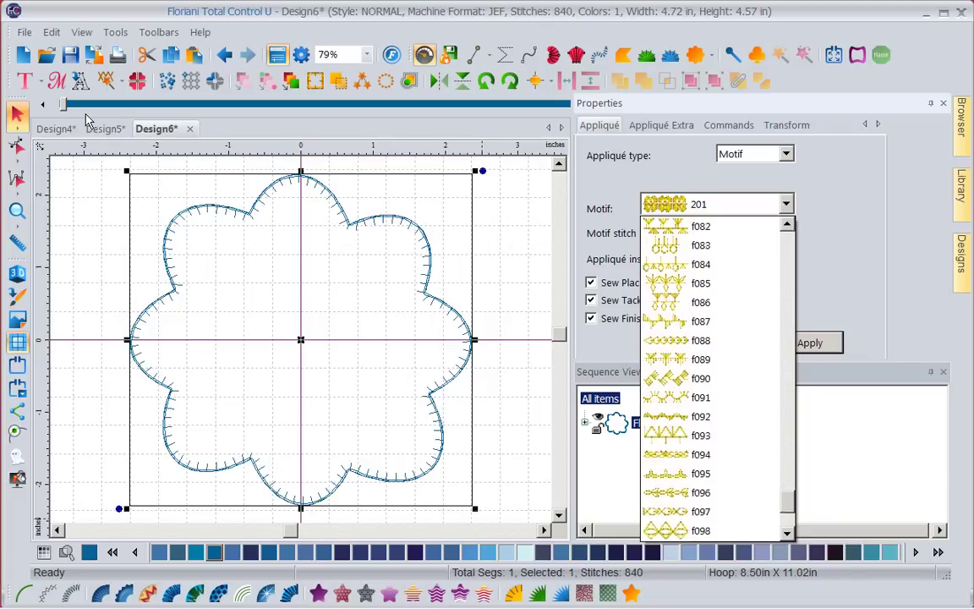
scroll(86, 118, "down", 2)
scroll(85, 119, "down", 2)
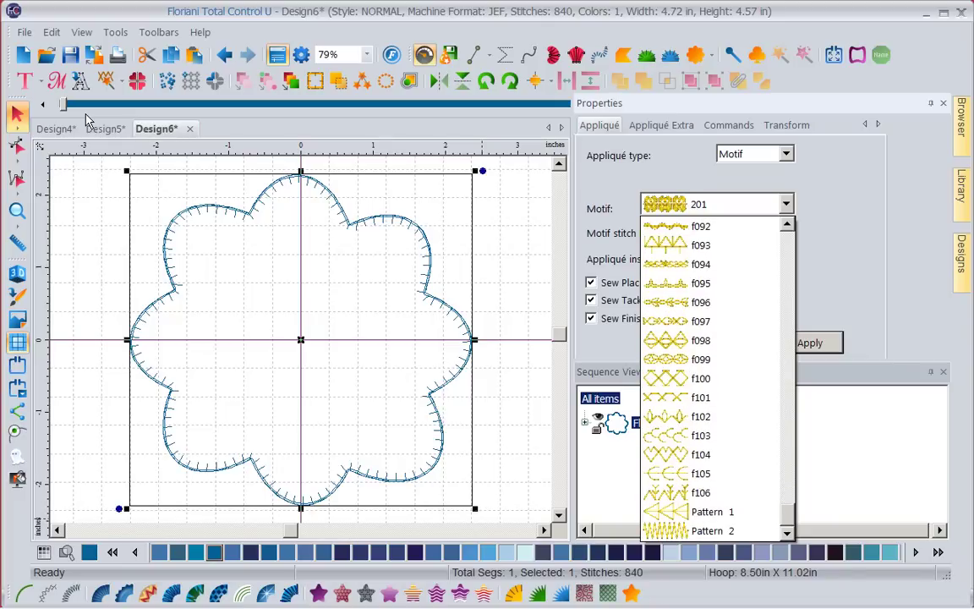
scroll(85, 119, "up", 8)
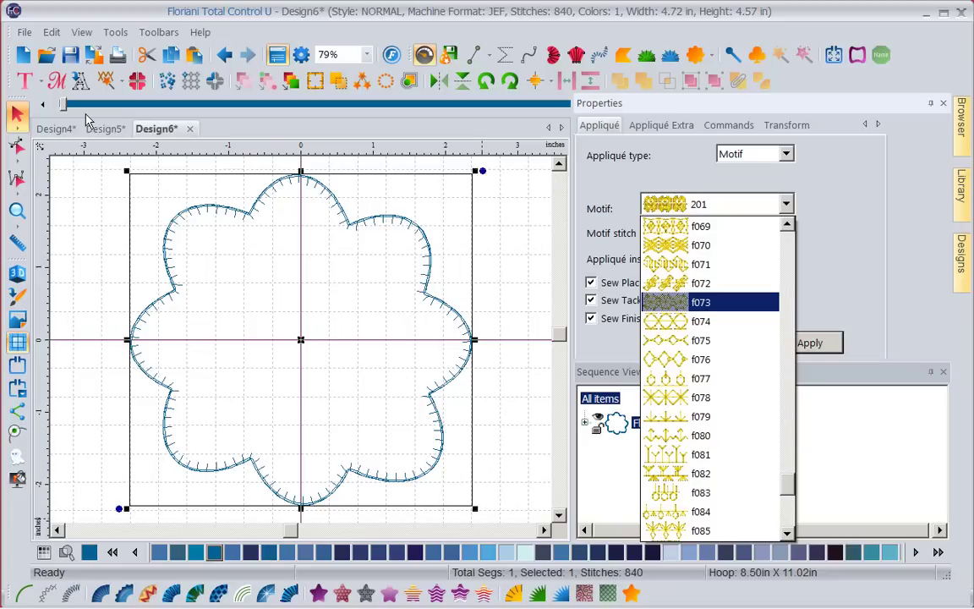
key("Return")
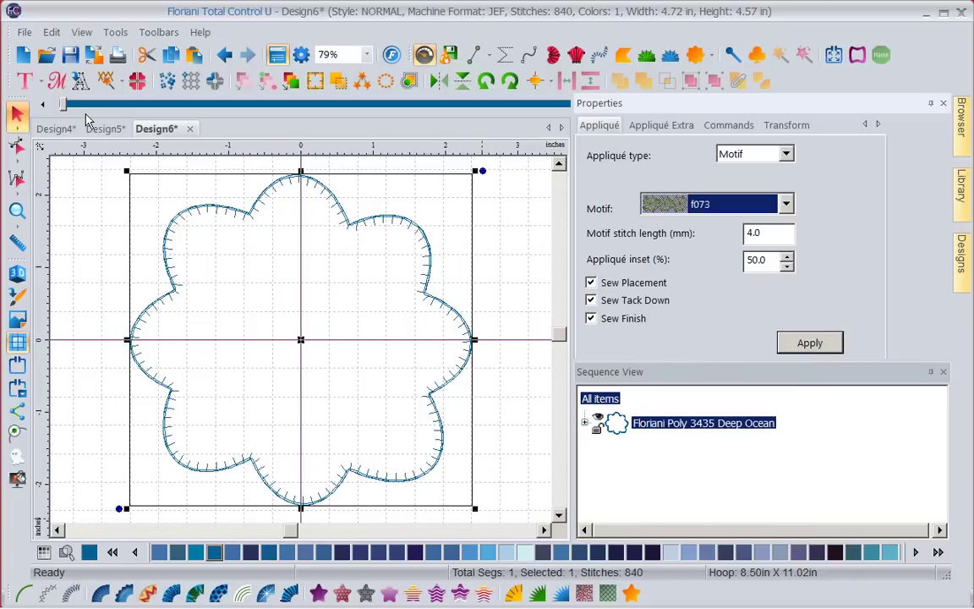
key("Return")
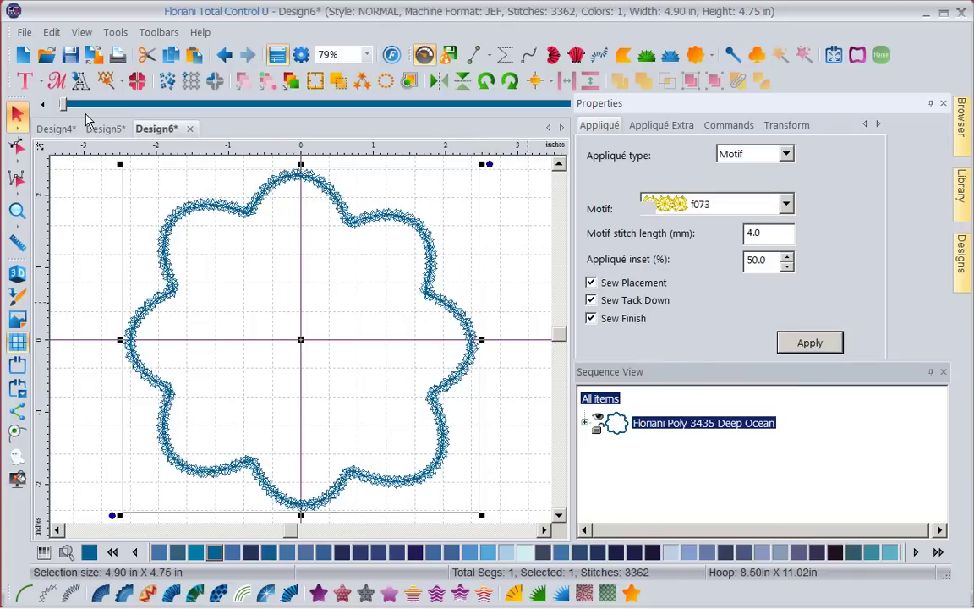
- Deselect the flower, preview its motif edge in 3D and return to the flat stitch display
key("Escape")
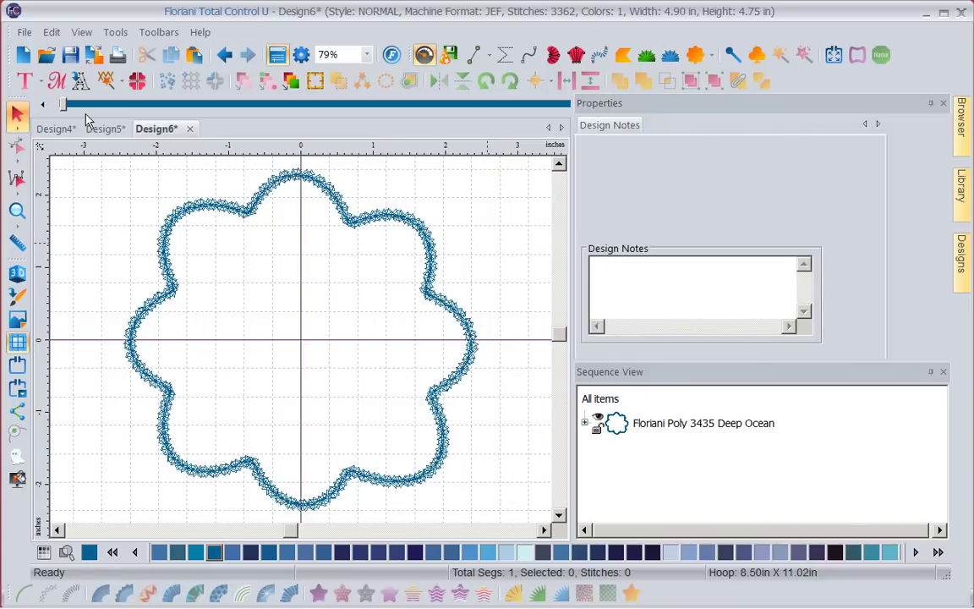
key("3")
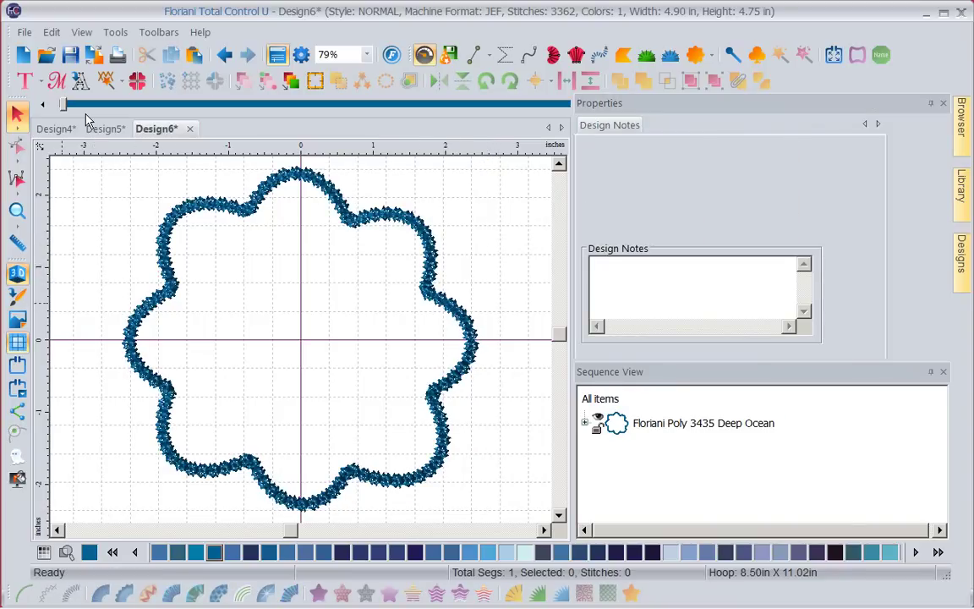
key("3")
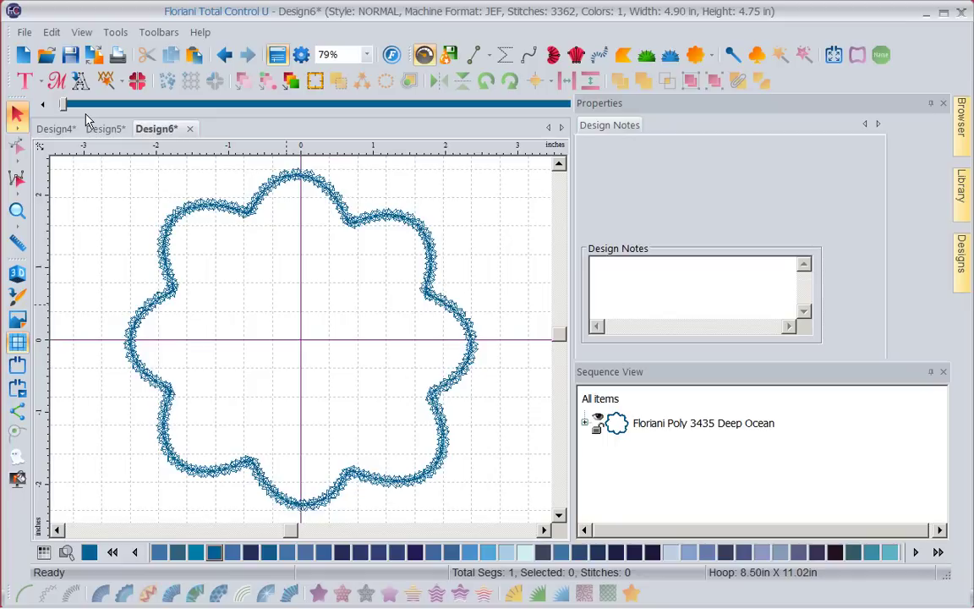